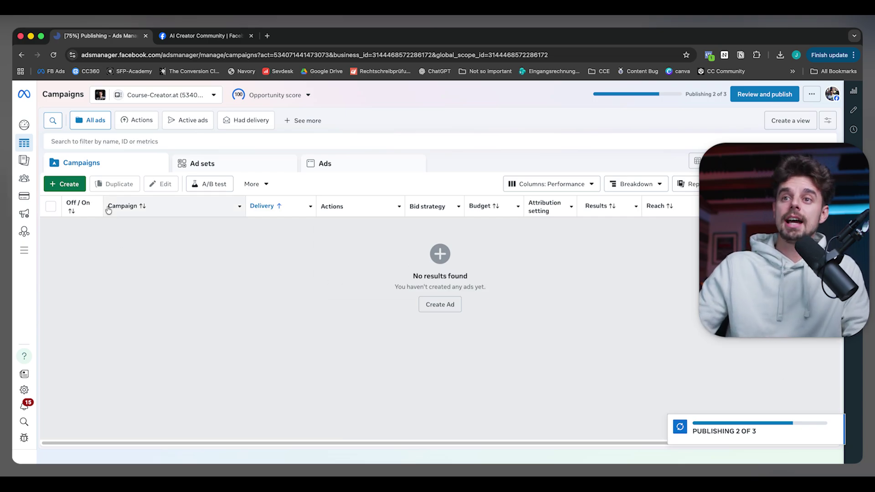
Start a new campaign, compare the objectives, and pick Sales with Auction buying.
{"action": "left_click", "coordinate": [68, 184]}
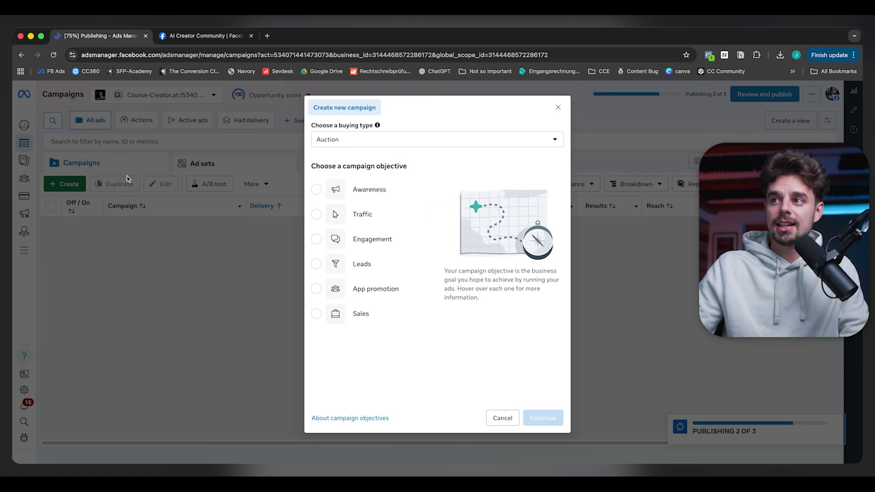
{"action": "mouse_move", "coordinate": [369, 301]}
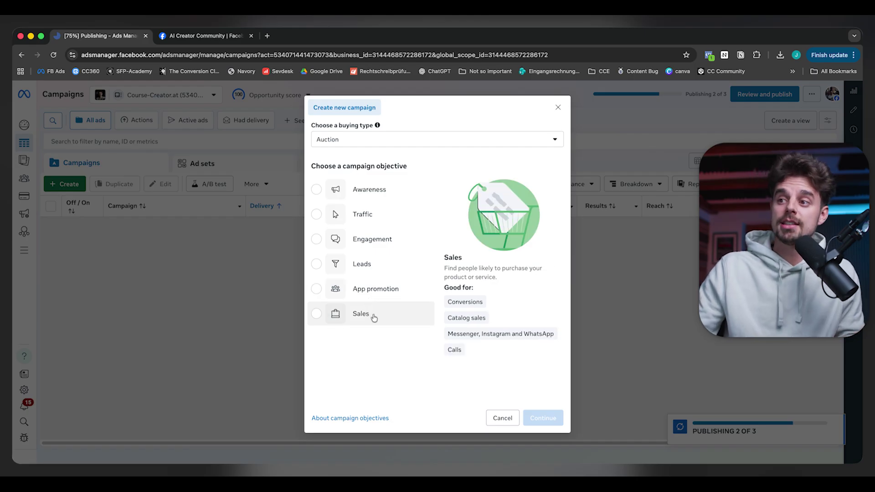
{"action": "mouse_move", "coordinate": [386, 274]}
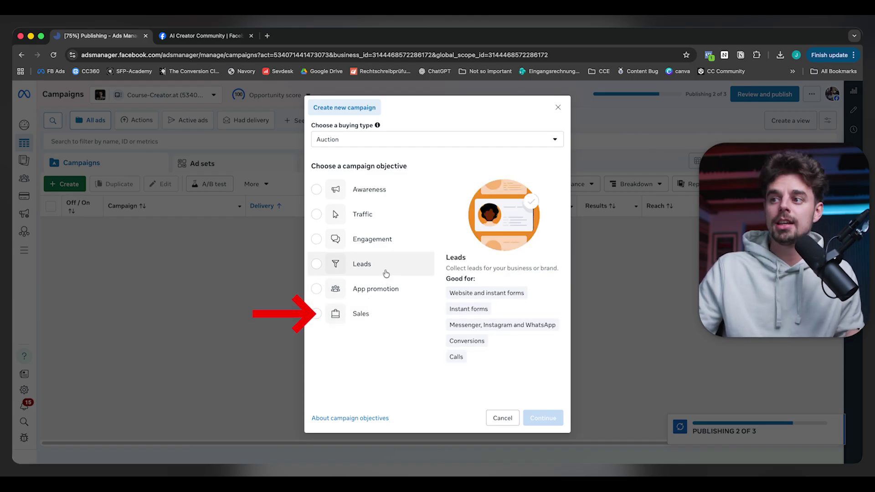
{"action": "mouse_move", "coordinate": [392, 189]}
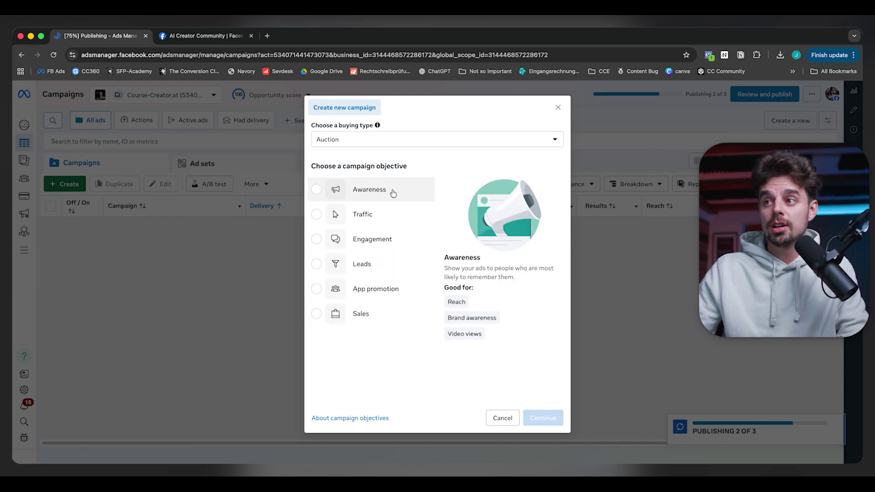
{"action": "mouse_move", "coordinate": [387, 240]}
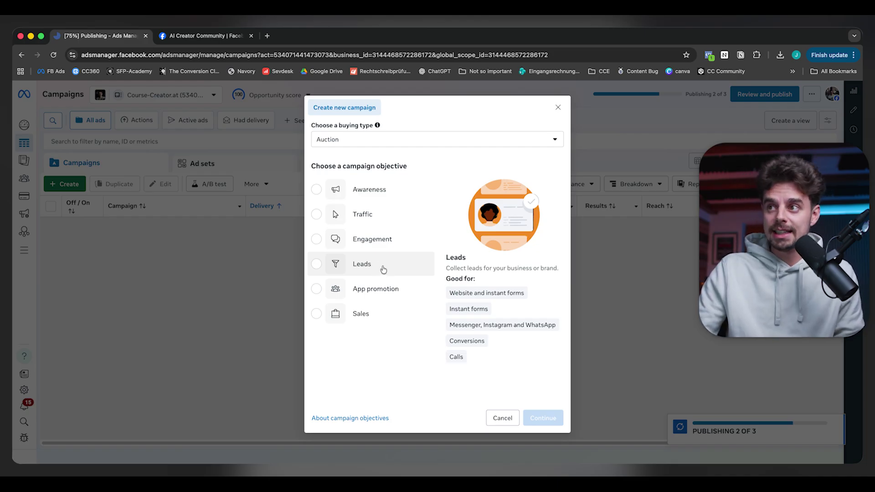
{"action": "left_click", "coordinate": [369, 314]}
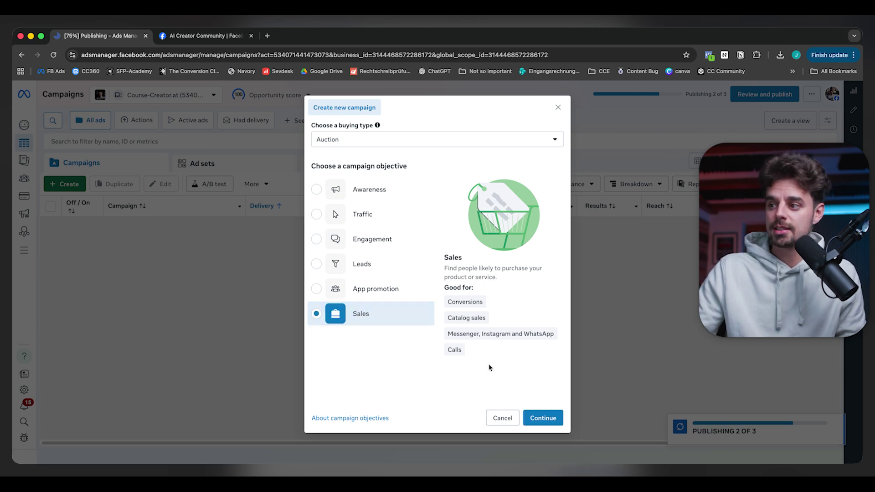
Continue to the Sales campaign draft and look over its settings.
{"action": "left_click", "coordinate": [540, 416]}
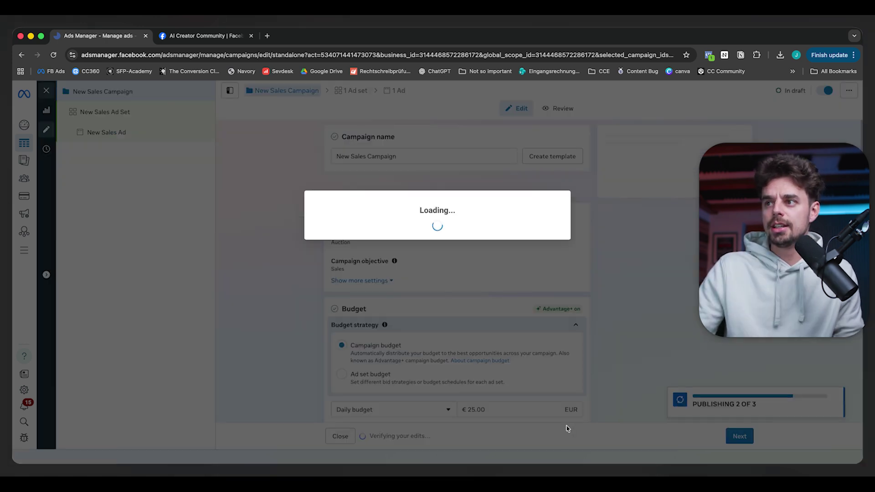
{"action": "scroll", "coordinate": [401, 237], "scroll_direction": "down", "scroll_amount": 10}
{"action": "scroll", "coordinate": [416, 262], "scroll_direction": "up", "scroll_amount": 10}
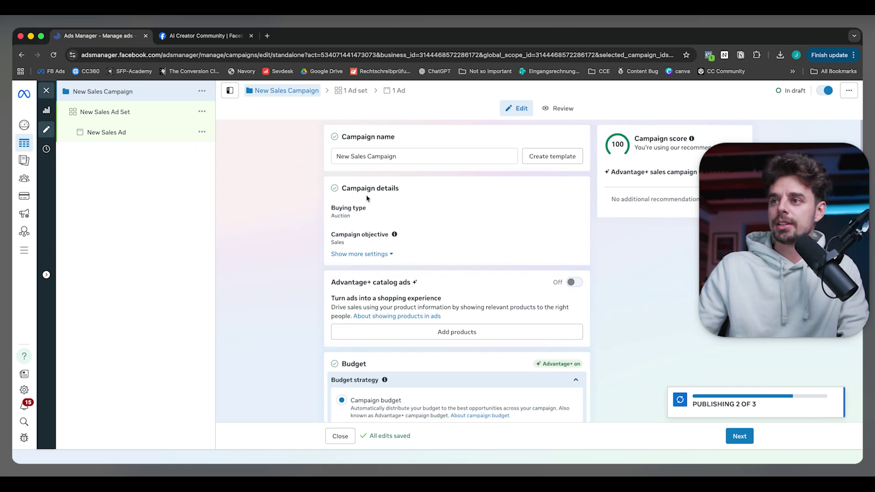
{"action": "scroll", "coordinate": [366, 198], "scroll_direction": "down", "scroll_amount": 4}
{"action": "scroll", "coordinate": [392, 235], "scroll_direction": "up", "scroll_amount": 4}
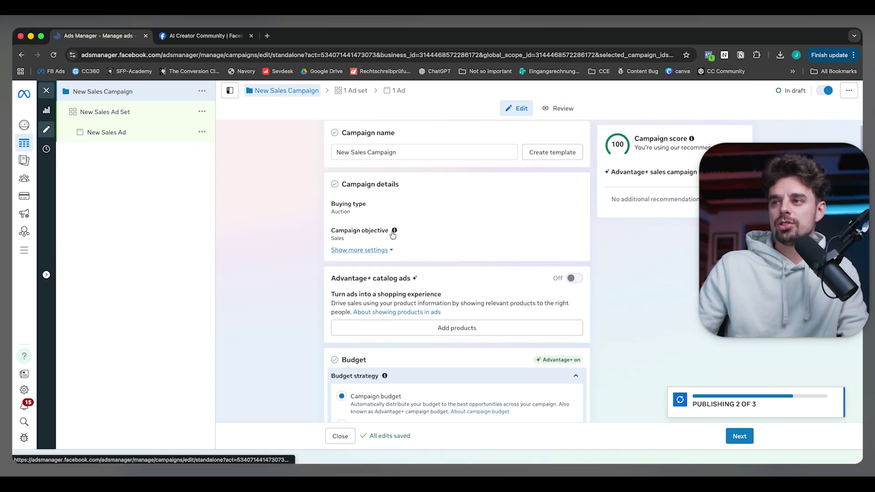
{"action": "scroll", "coordinate": [393, 235], "scroll_direction": "down", "scroll_amount": 4}
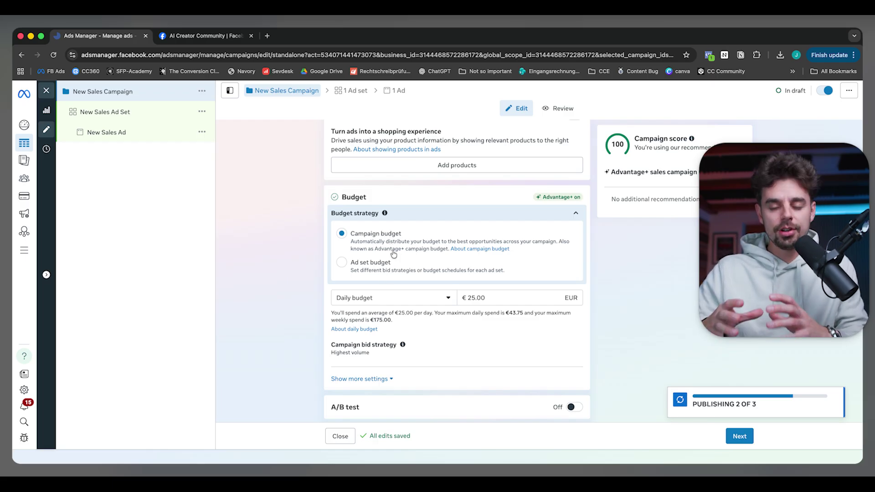
{"action": "scroll", "coordinate": [393, 254], "scroll_direction": "up", "scroll_amount": 4}
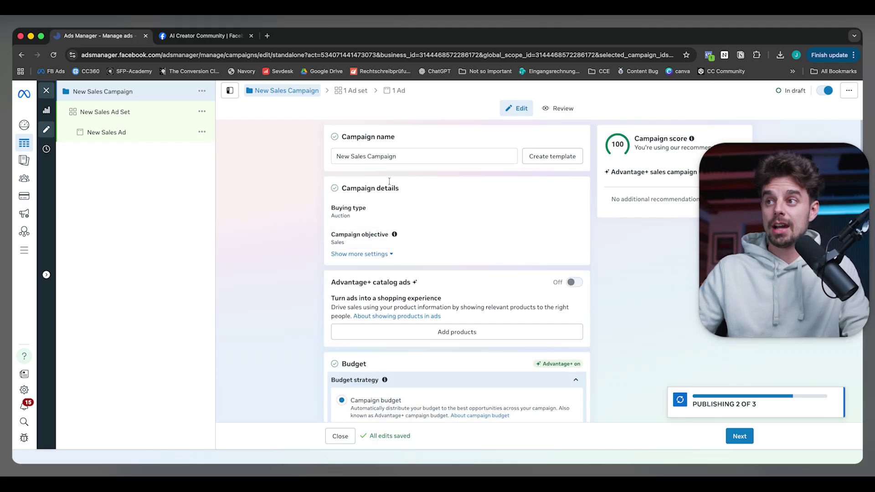
Rename the campaign to TESTING.
{"action": "left_click_drag", "start_coordinate": [403, 156], "coordinate": [306, 151]}
{"action": "type", "text": "TESTING"}
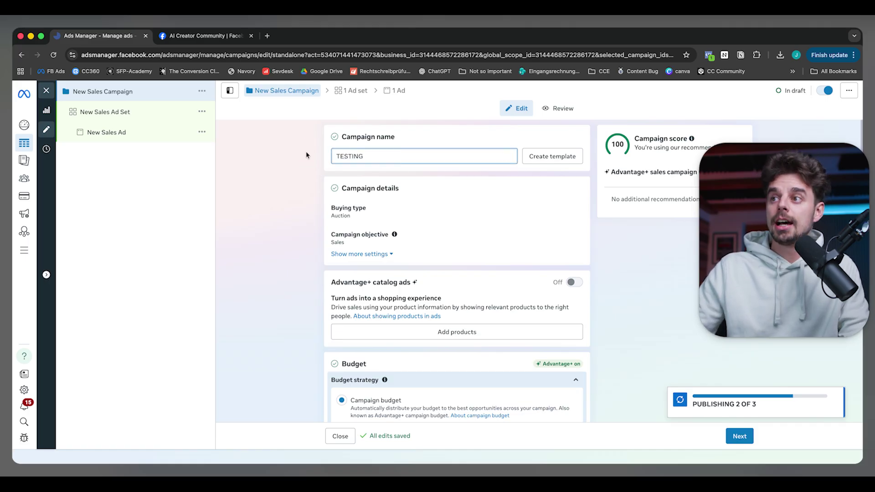
{"action": "left_click", "coordinate": [306, 155]}
{"action": "scroll", "coordinate": [280, 177], "scroll_direction": "down", "scroll_amount": 5}
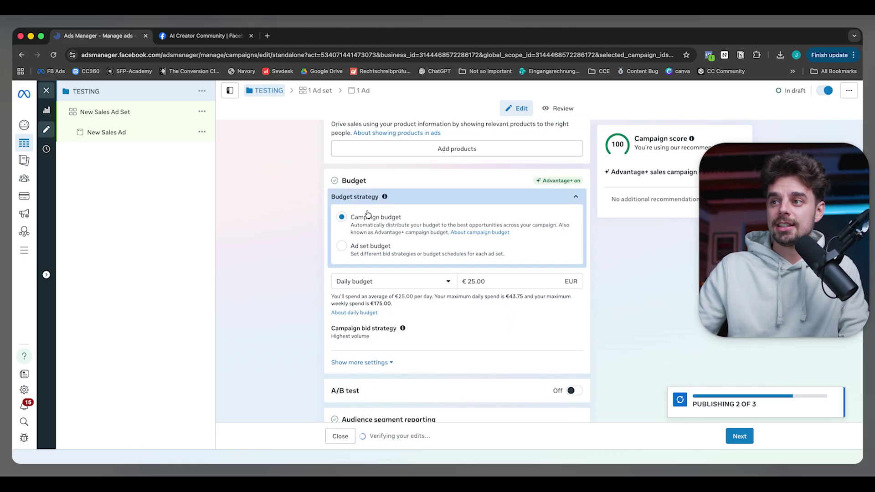
Switch TESTING to ad set budgets and review the budget-sharing and Audience segment reporting notes.
{"action": "left_click", "coordinate": [373, 248]}
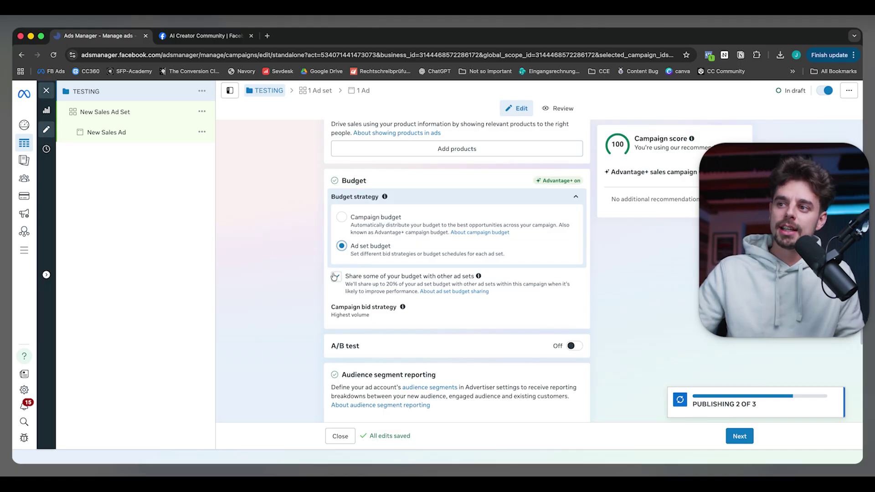
{"action": "left_click_drag", "start_coordinate": [366, 277], "coordinate": [438, 285]}
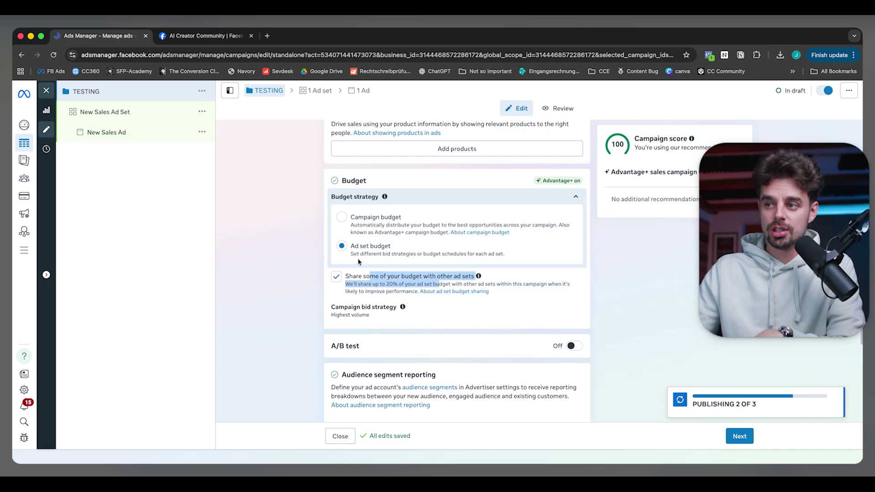
{"action": "scroll", "coordinate": [371, 250], "scroll_direction": "down", "scroll_amount": 3}
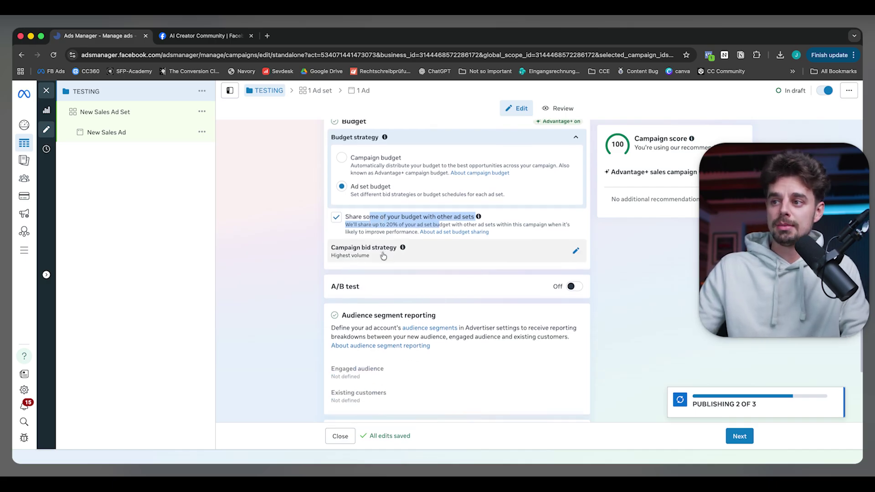
{"action": "left_click", "coordinate": [350, 240]}
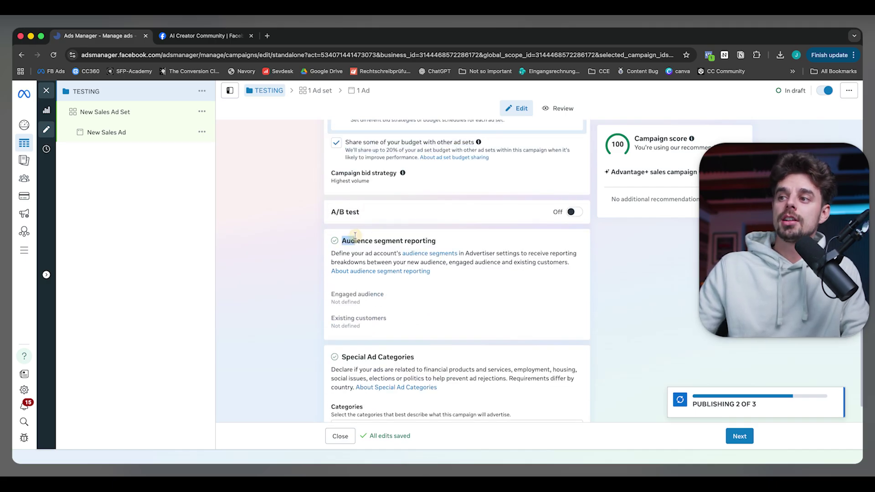
{"action": "left_click_drag", "start_coordinate": [400, 237], "coordinate": [431, 238]}
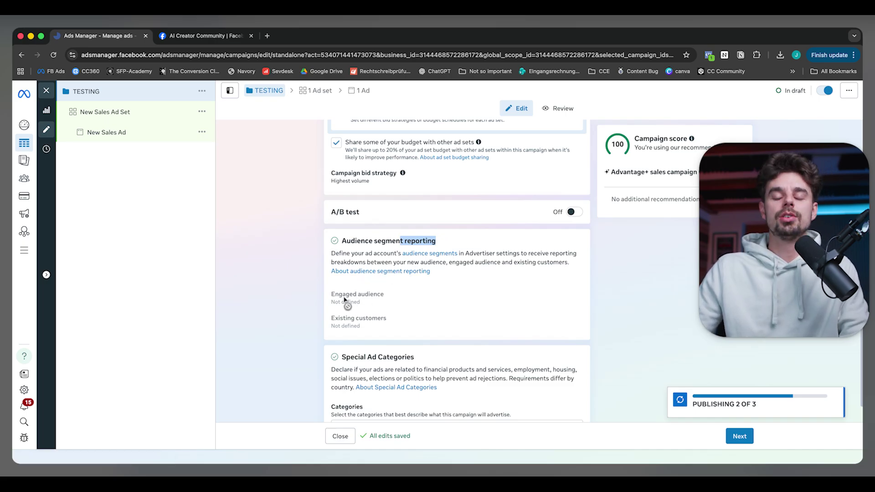
{"action": "mouse_move", "coordinate": [345, 300]}
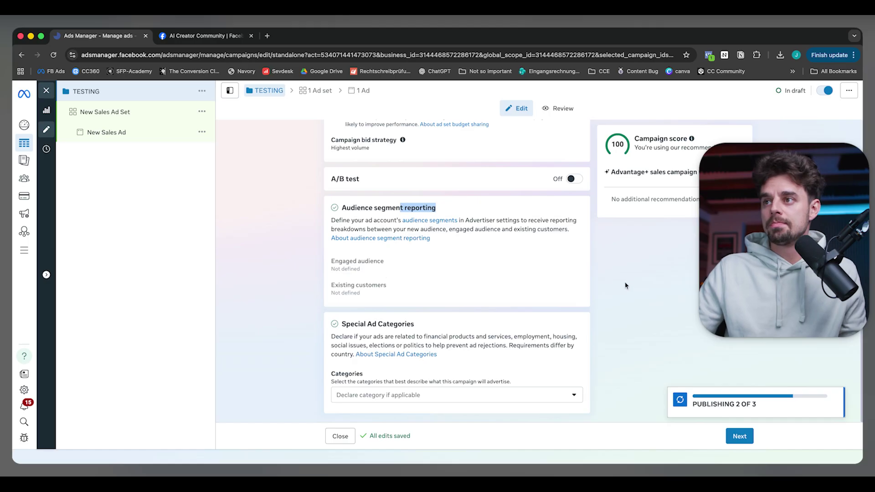
{"action": "left_click", "coordinate": [132, 114]}
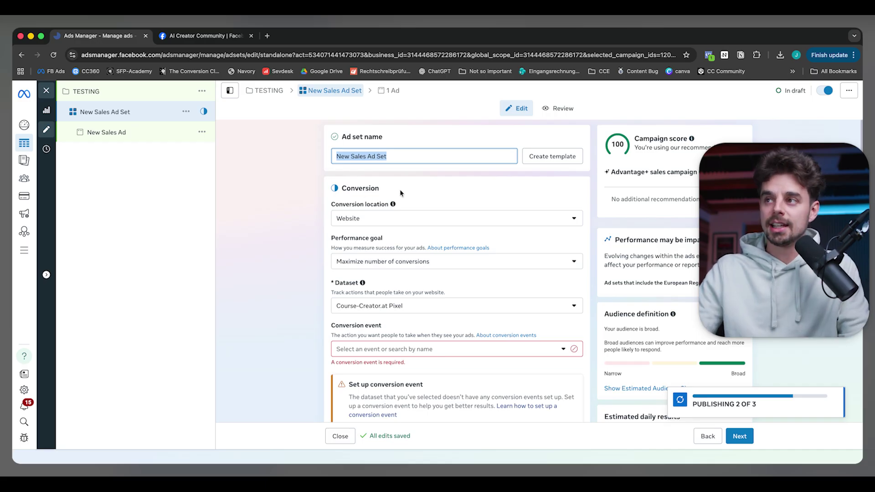
{"action": "type", "text": "2025"}
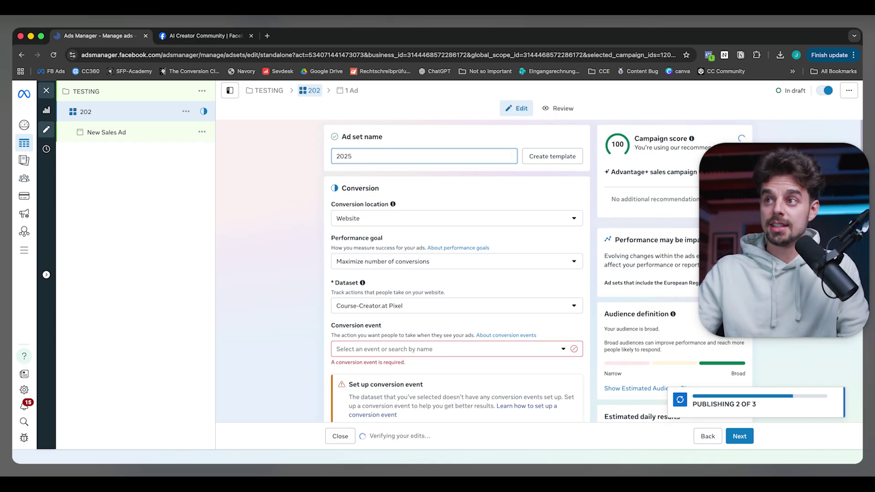
{"action": "type", "text": ".11"}
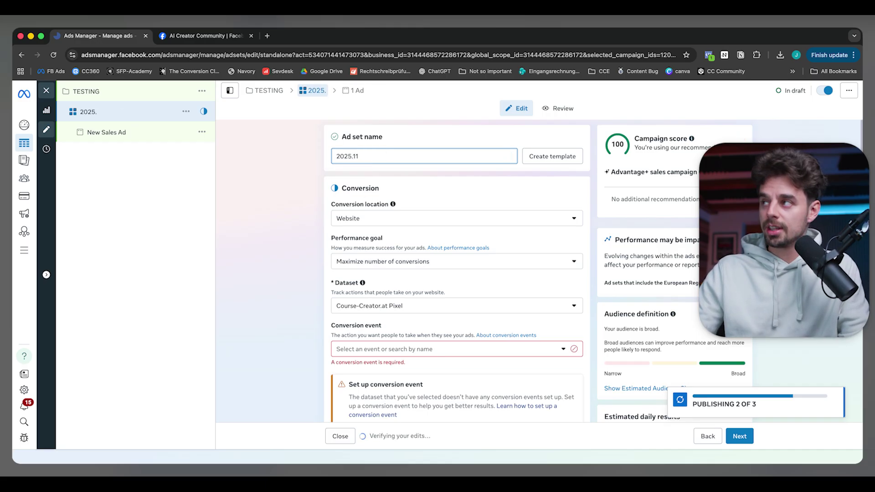
{"action": "type", "text": ".10"}
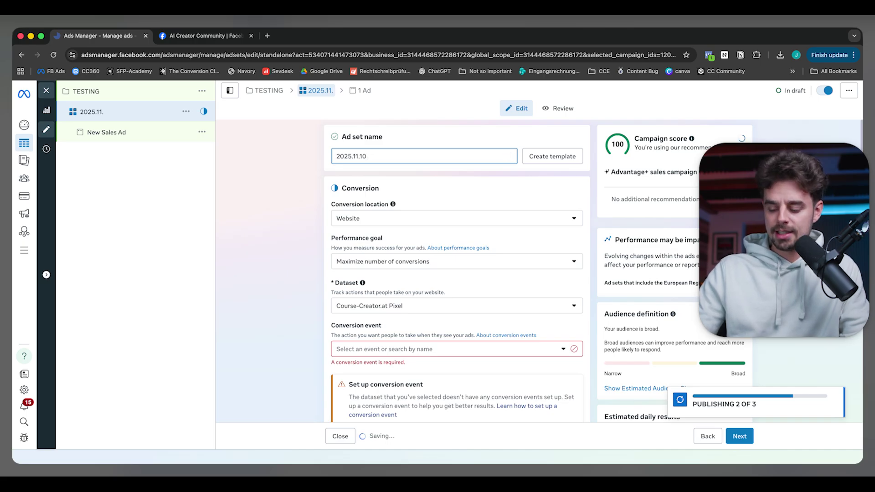
{"action": "type", "text": " - USA"}
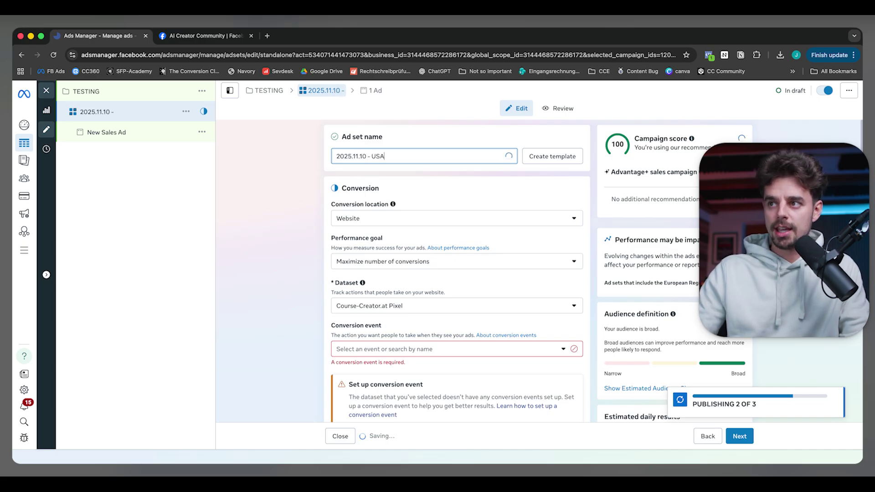
{"action": "type", "text": ", Interest"}
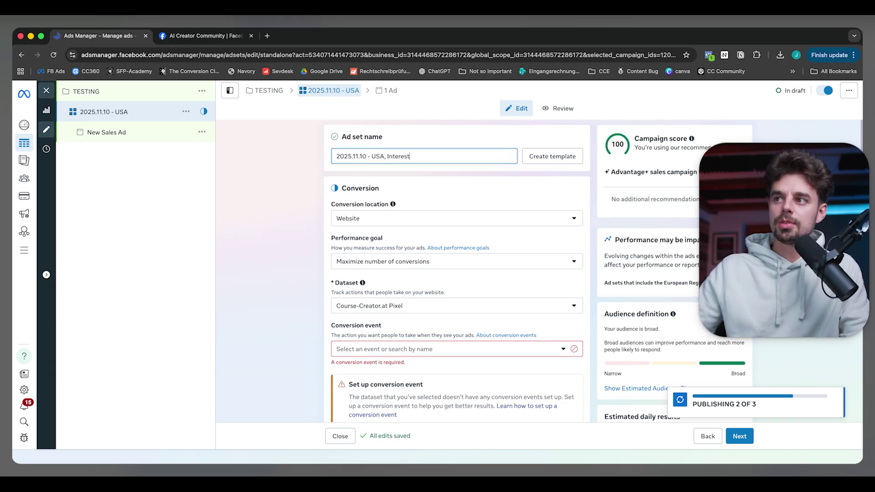
{"action": "type", "text": ", 18-65"}
{"action": "left_click_drag", "start_coordinate": [449, 157], "coordinate": [327, 150]}
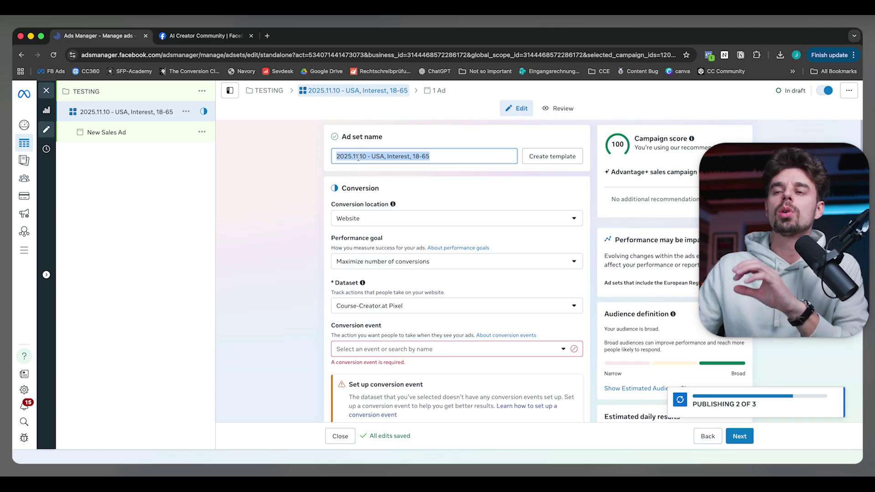
{"action": "left_click_drag", "start_coordinate": [359, 157], "coordinate": [322, 154]}
{"action": "double_click", "coordinate": [383, 156]}
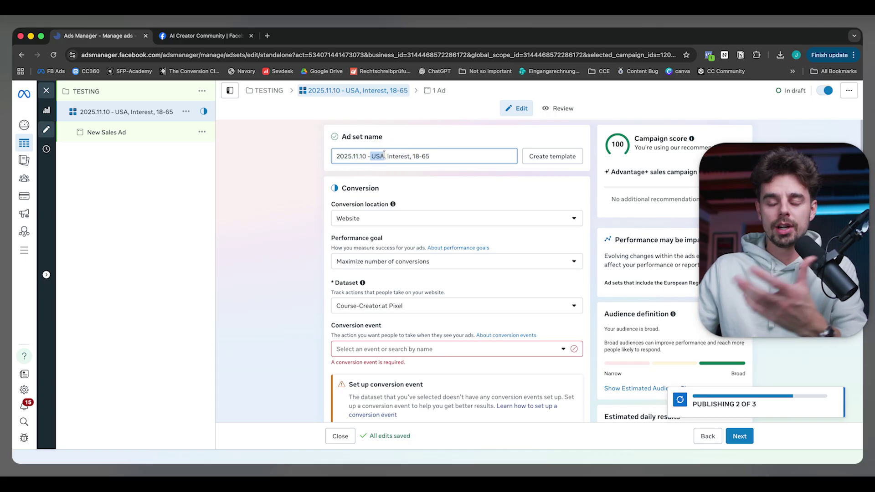
{"action": "double_click", "coordinate": [399, 156]}
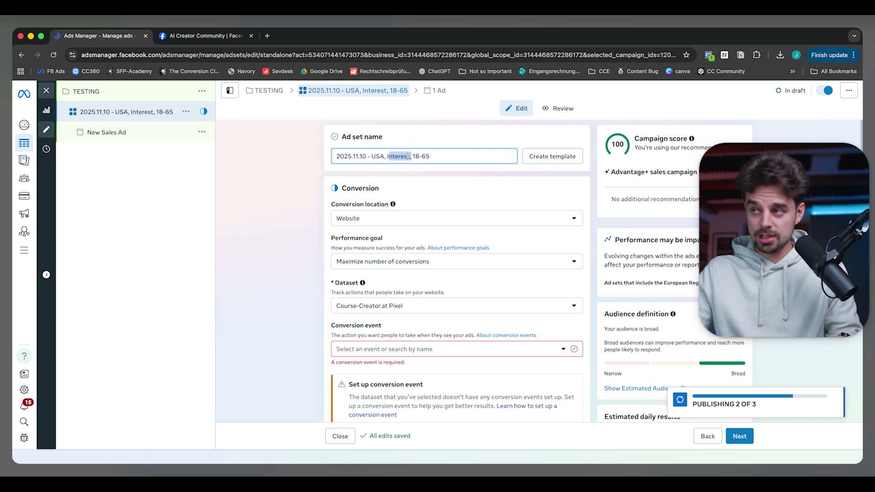
{"action": "left_click_drag", "start_coordinate": [414, 156], "coordinate": [446, 155]}
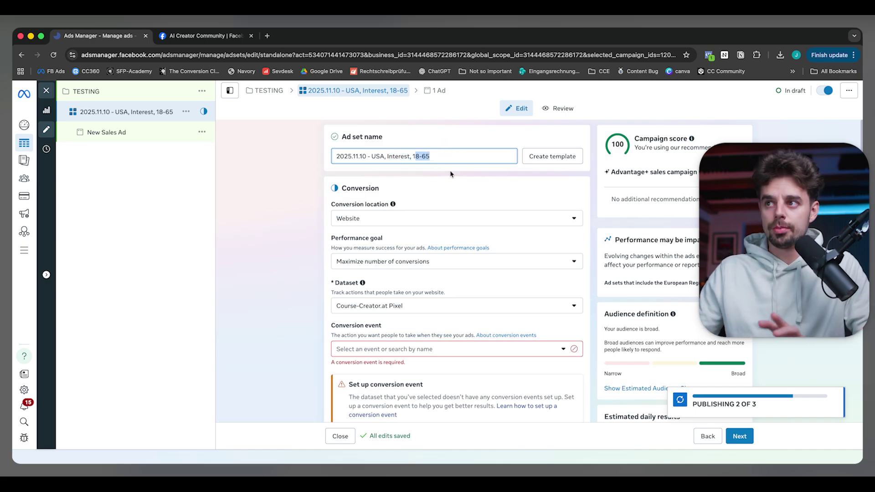
Leave the ad set name field and move down to the Conversion settings.
{"action": "left_click", "coordinate": [387, 183]}
{"action": "scroll", "coordinate": [387, 182], "scroll_direction": "down", "scroll_amount": 2}
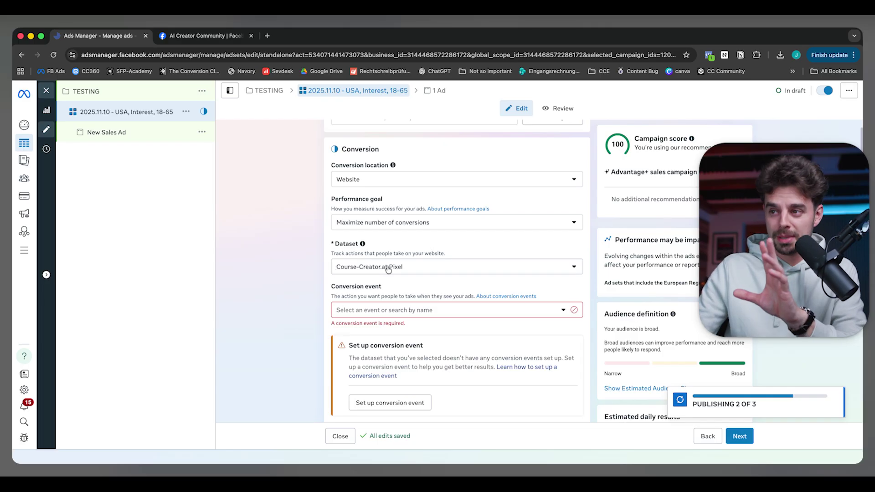
Choose Purchase from the conversion event list for the ad set.
{"action": "left_click", "coordinate": [396, 310]}
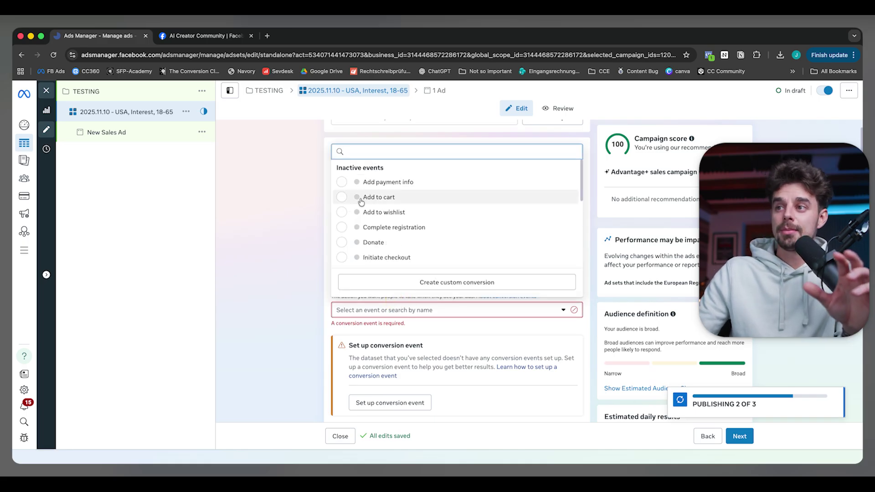
{"action": "scroll", "coordinate": [368, 201], "scroll_direction": "down", "scroll_amount": 3}
{"action": "left_click", "coordinate": [378, 215]}
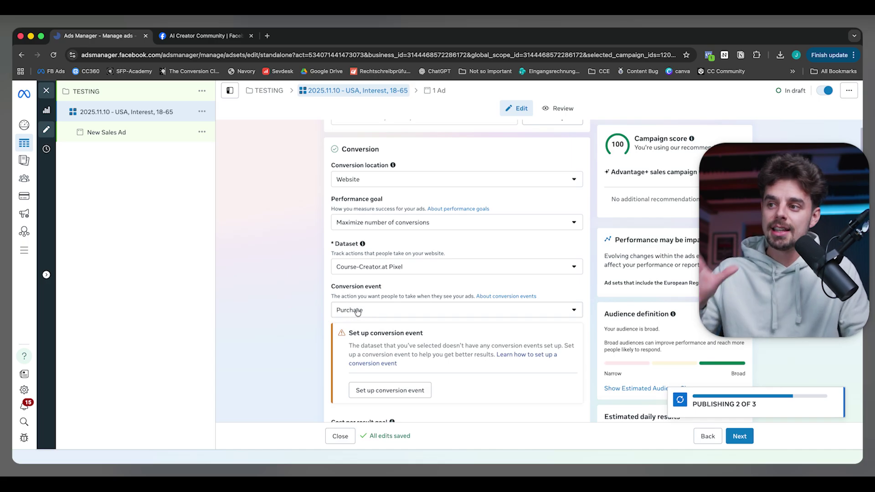
{"action": "scroll", "coordinate": [324, 312], "scroll_direction": "down", "scroll_amount": 10}
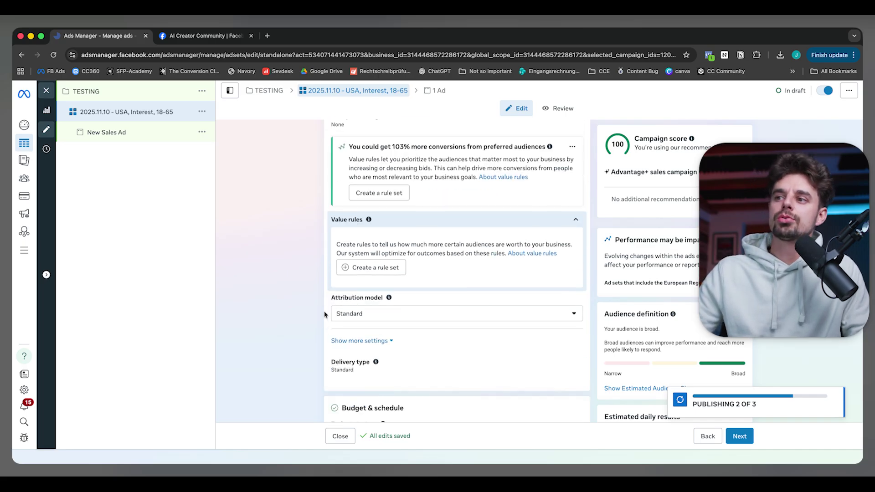
{"action": "scroll", "coordinate": [326, 239], "scroll_direction": "down", "scroll_amount": 1}
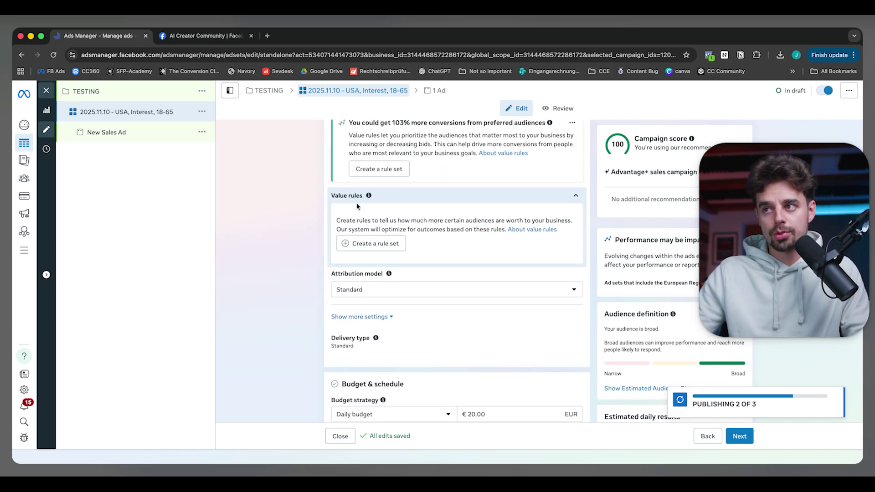
Change the ad set's daily budget from €20.00 to €10.00.
{"action": "scroll", "coordinate": [388, 251], "scroll_direction": "down", "scroll_amount": 2}
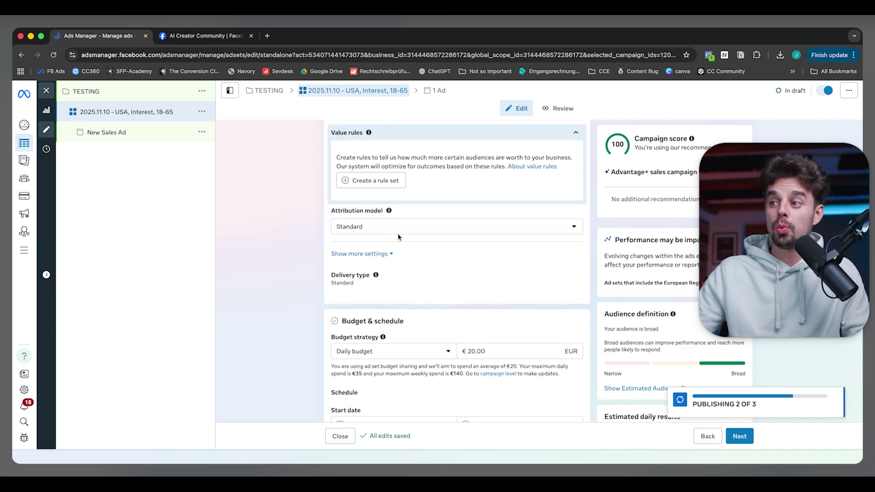
{"action": "scroll", "coordinate": [397, 237], "scroll_direction": "down", "scroll_amount": 3}
{"action": "left_click", "coordinate": [468, 227]}
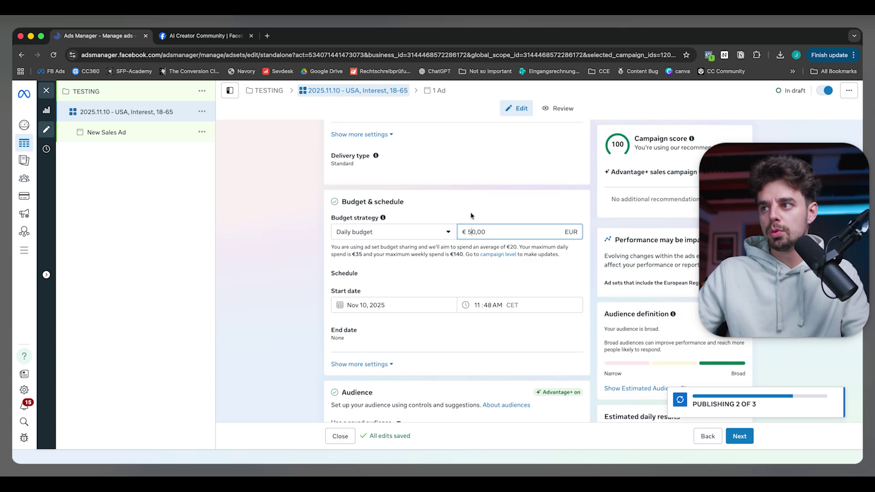
{"action": "type", "text": "5"}
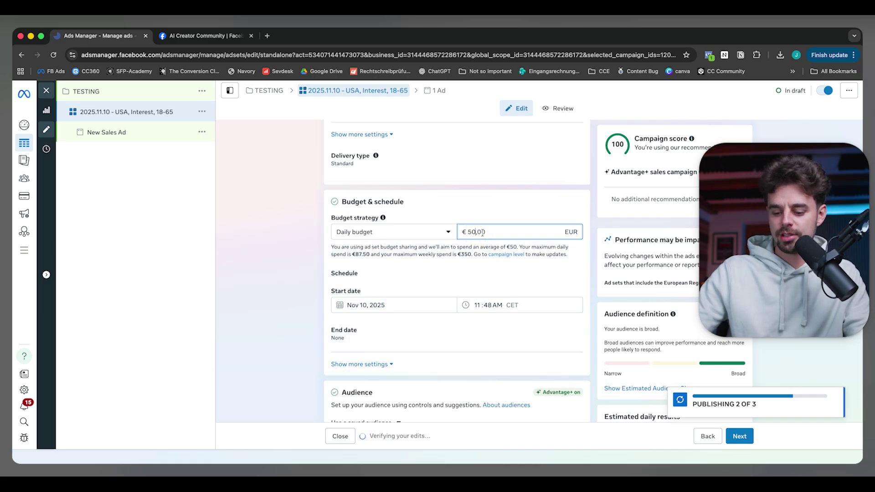
{"action": "left_click", "coordinate": [509, 196]}
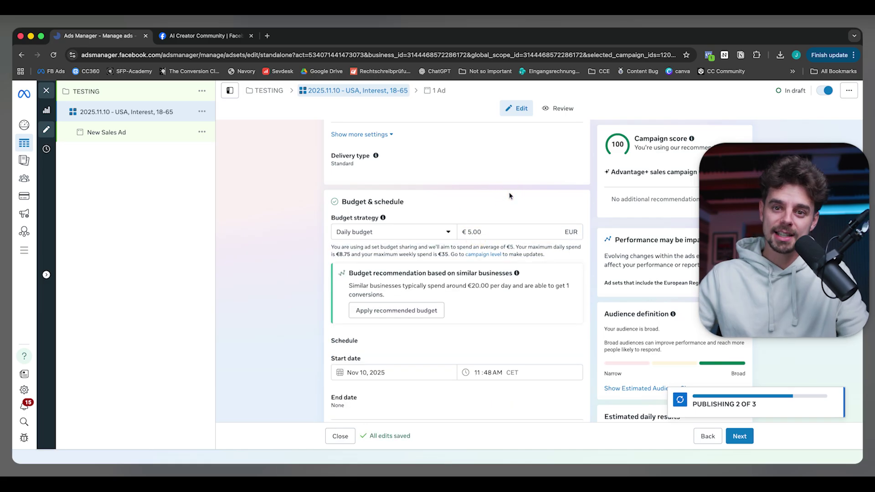
{"action": "left_click", "coordinate": [467, 231]}
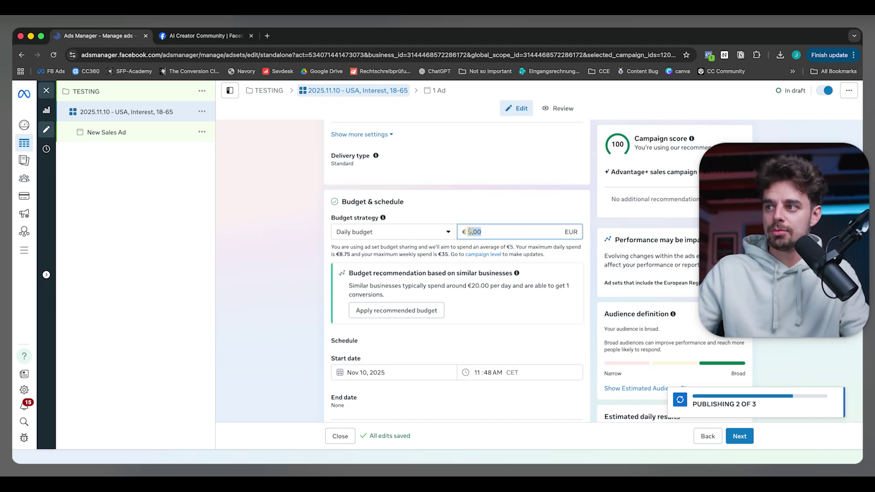
{"action": "type", "text": "10"}
{"action": "key", "text": "Return"}
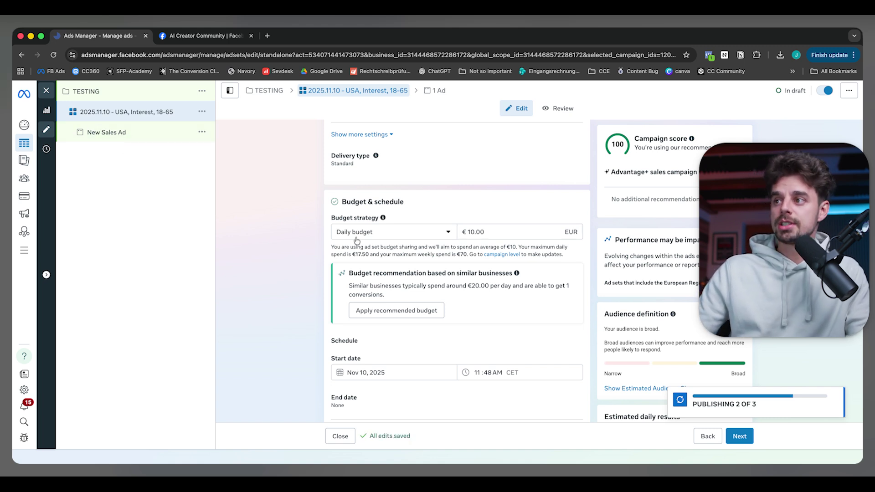
{"action": "scroll", "coordinate": [525, 240], "scroll_direction": "down", "scroll_amount": 2}
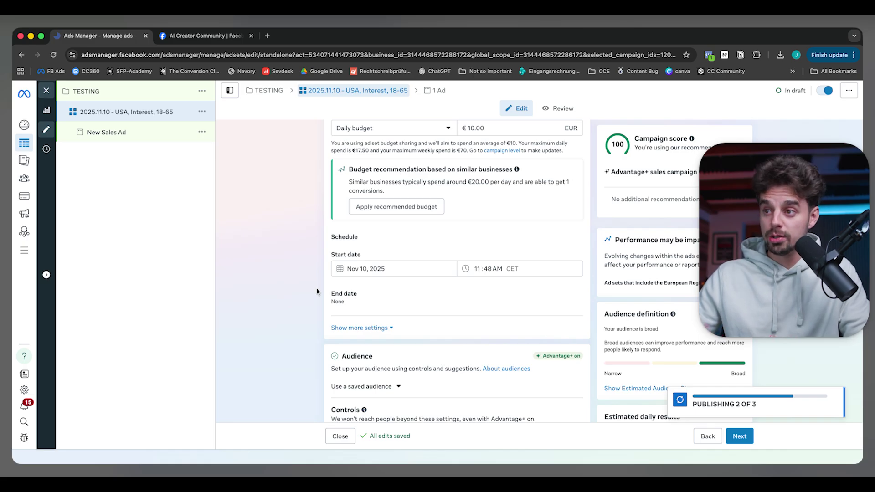
{"action": "scroll", "coordinate": [346, 296], "scroll_direction": "down", "scroll_amount": 5}
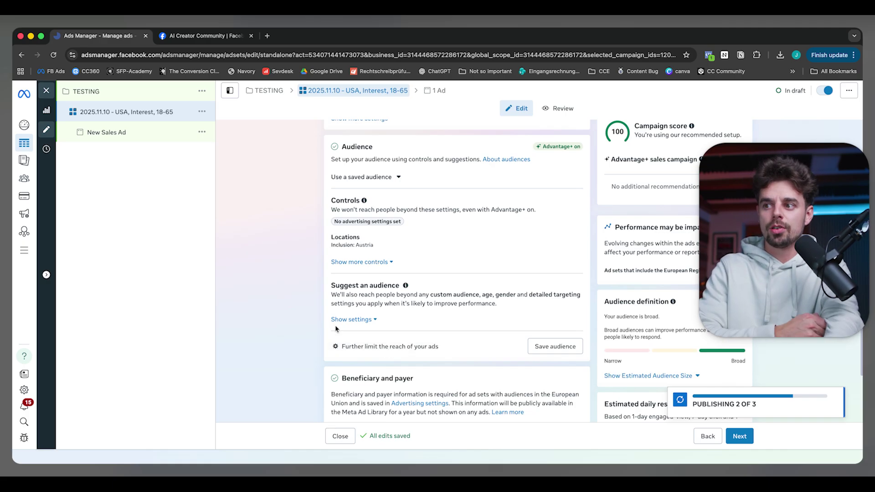
{"action": "scroll", "coordinate": [402, 195], "scroll_direction": "up", "scroll_amount": 1}
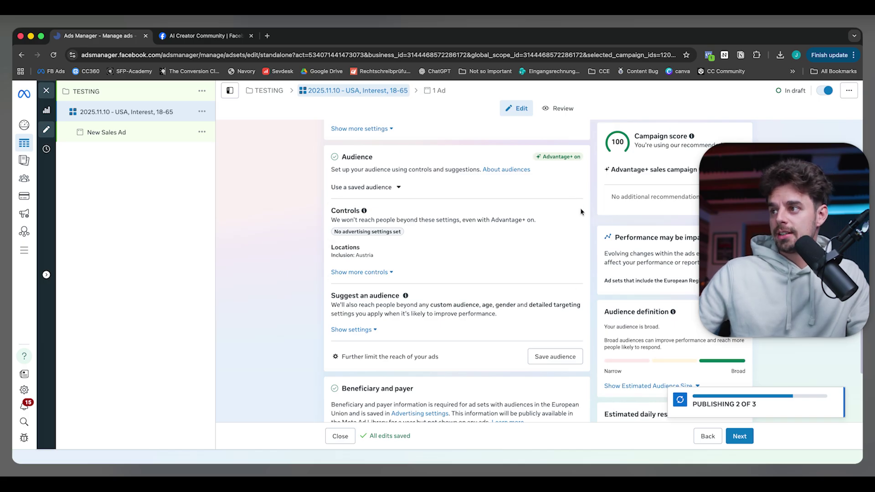
Replace Austria with United States as the ad set's only targeted location.
{"action": "left_click", "coordinate": [383, 273]}
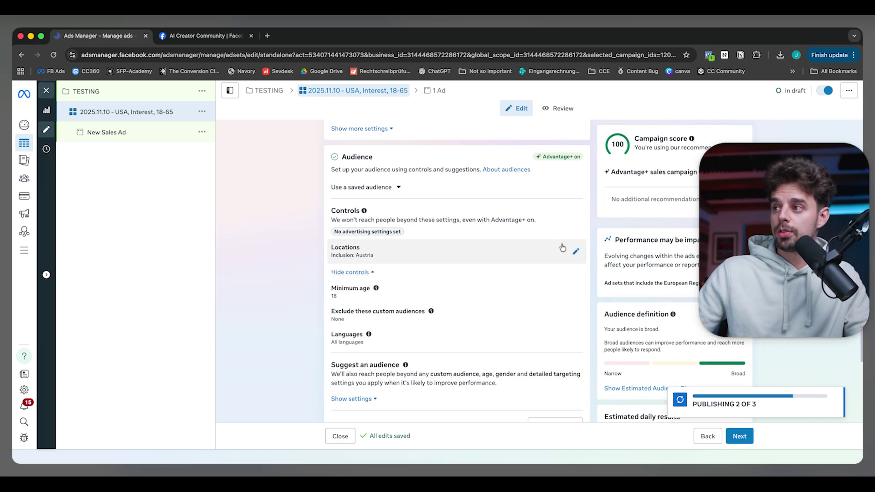
{"action": "left_click", "coordinate": [575, 249]}
{"action": "left_click", "coordinate": [434, 321]}
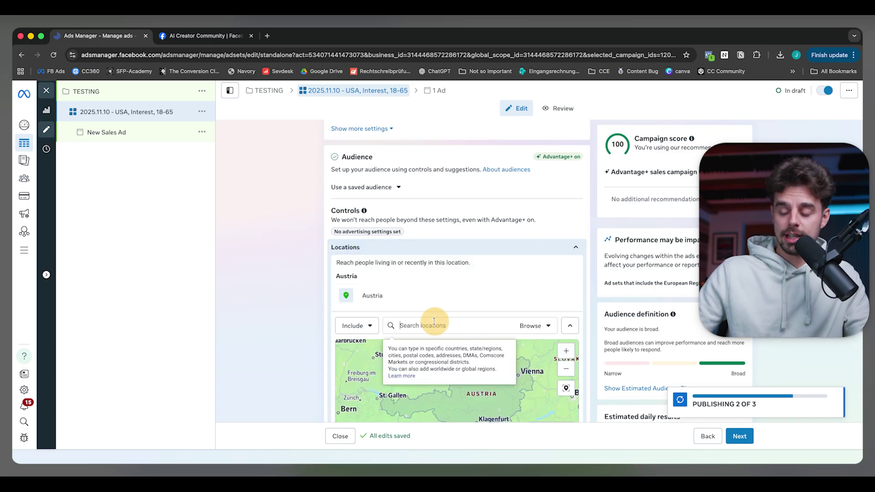
{"action": "type", "text": "USA"}
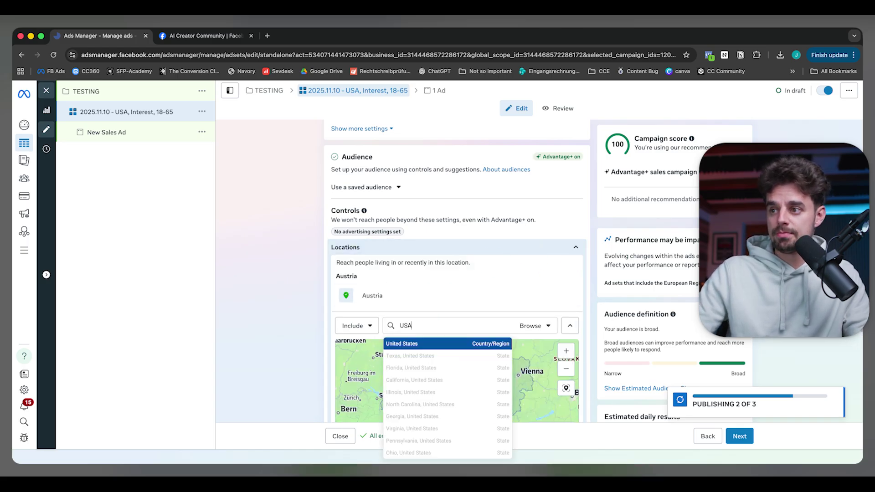
{"action": "key", "text": "Return"}
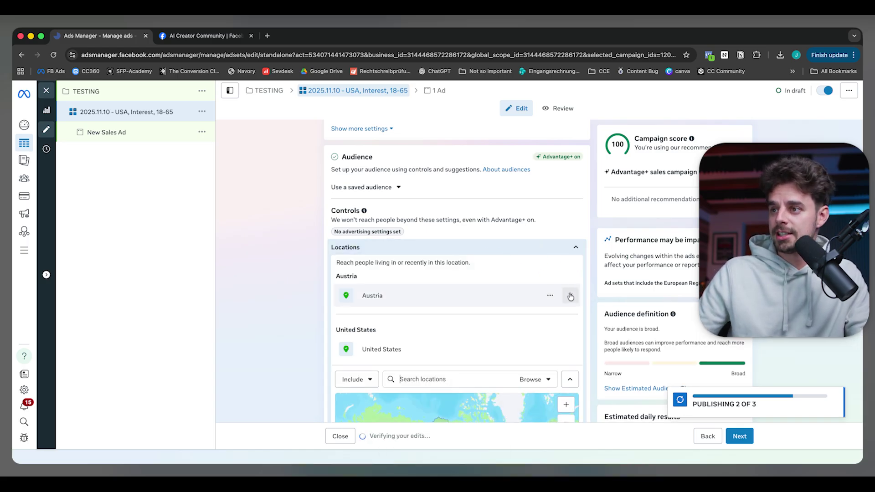
{"action": "left_click", "coordinate": [570, 295]}
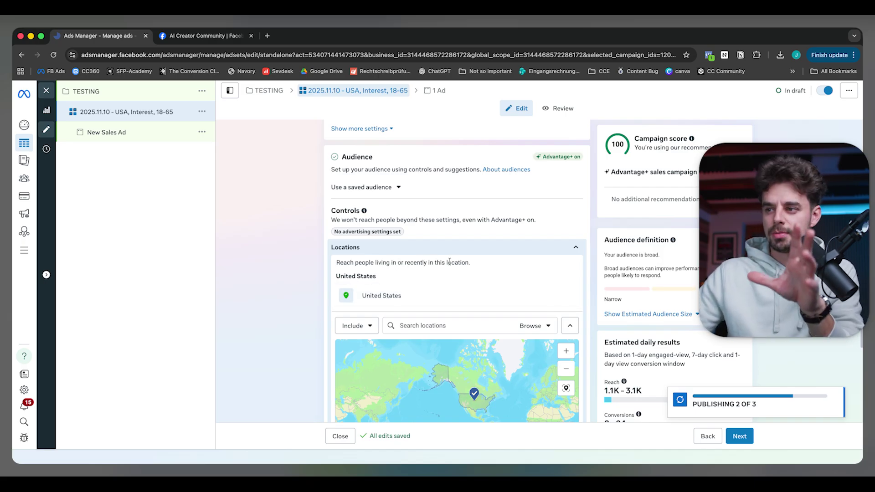
{"action": "scroll", "coordinate": [432, 272], "scroll_direction": "down", "scroll_amount": 2}
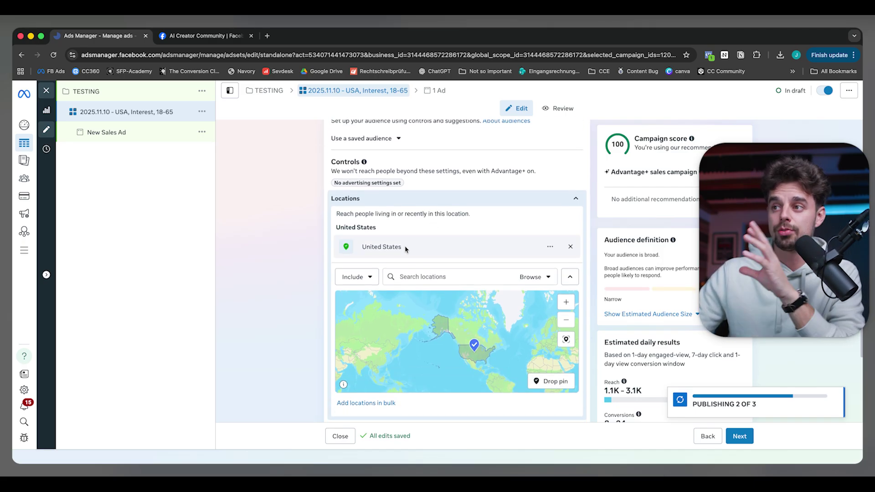
{"action": "scroll", "coordinate": [403, 247], "scroll_direction": "down", "scroll_amount": 6}
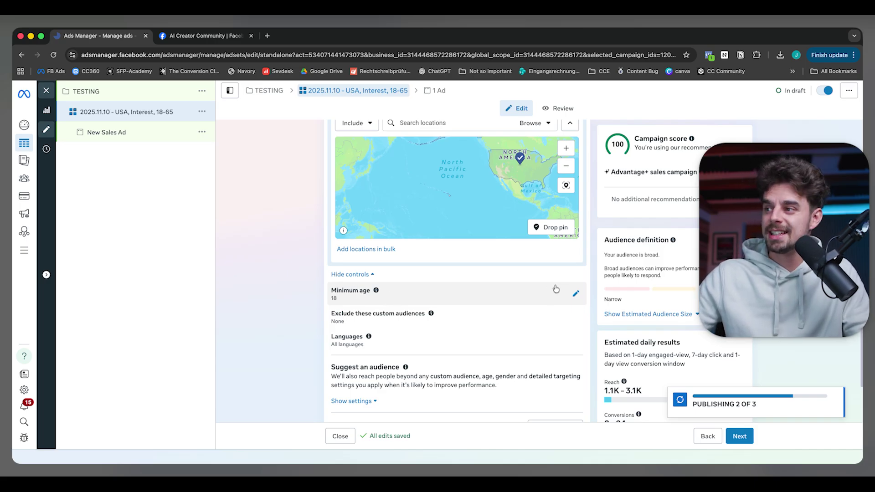
Keep the ad set's minimum age at 18.
{"action": "left_click", "coordinate": [576, 293]}
{"action": "scroll", "coordinate": [385, 223], "scroll_direction": "down", "scroll_amount": 5}
{"action": "scroll", "coordinate": [385, 220], "scroll_direction": "up", "scroll_amount": 4}
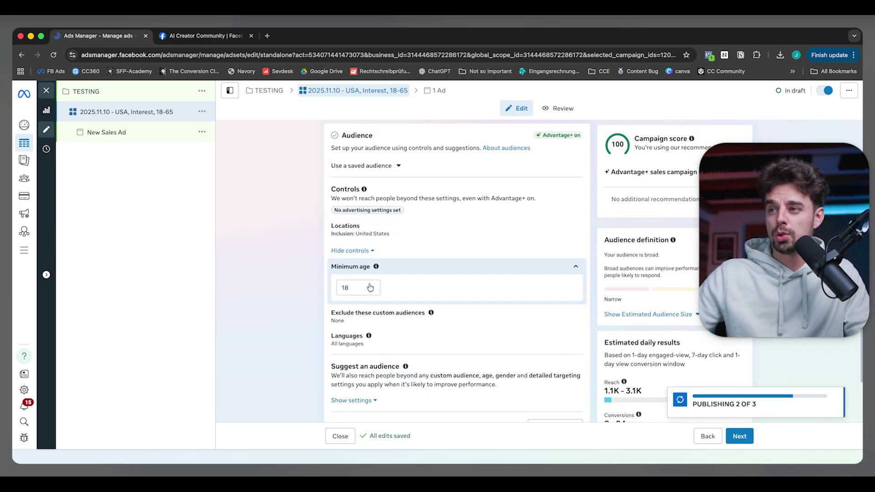
{"action": "left_click", "coordinate": [364, 288]}
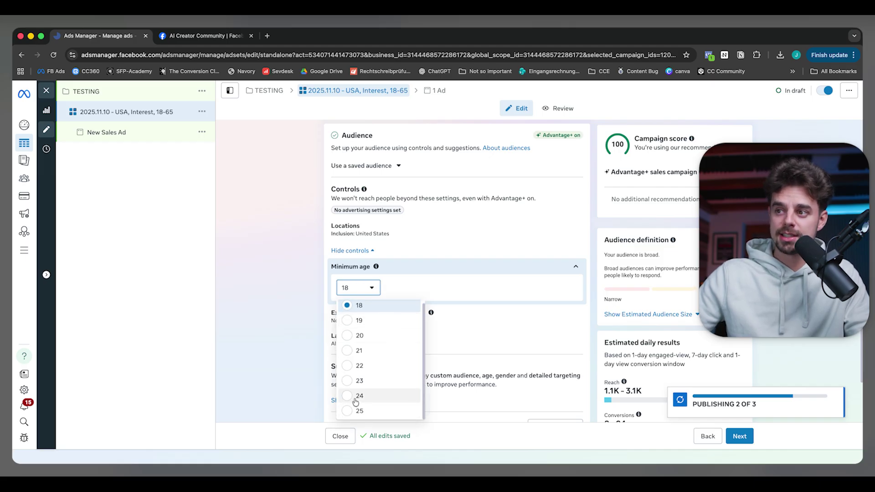
{"action": "left_click", "coordinate": [308, 343]}
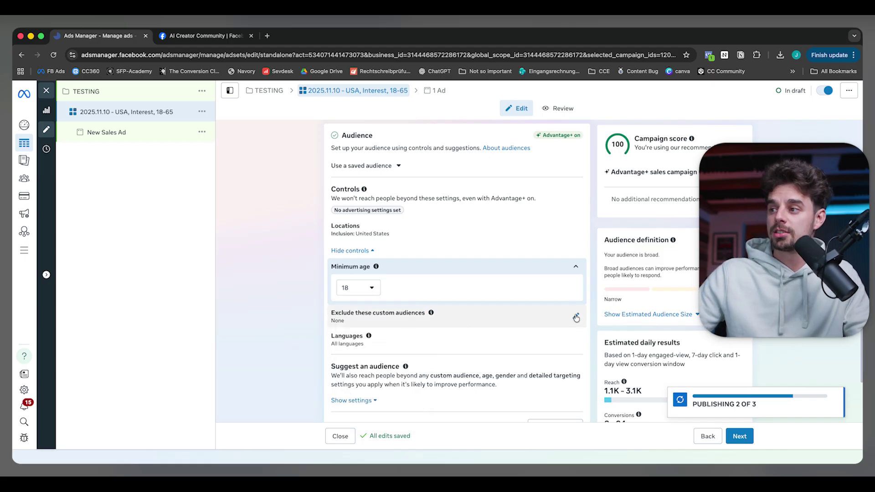
Check custom audience exclusions, finding no existing audiences in the account.
{"action": "left_click", "coordinate": [576, 315]}
{"action": "left_click", "coordinate": [394, 318]}
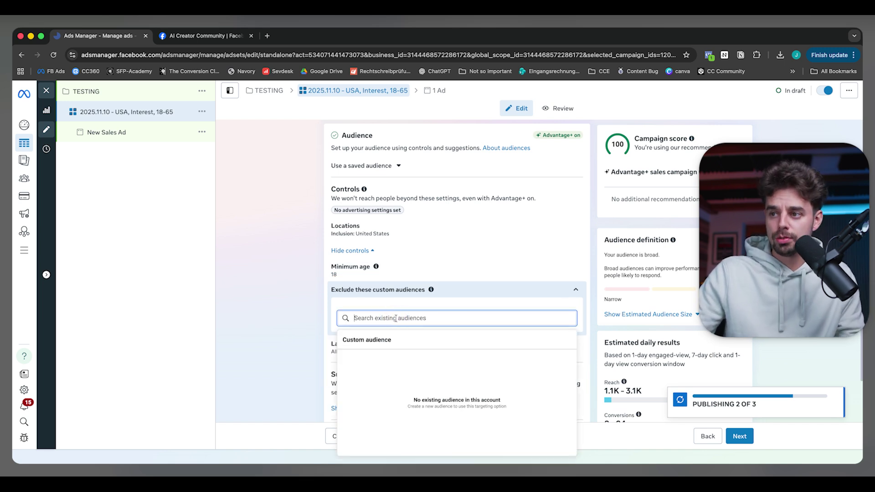
{"action": "left_click", "coordinate": [375, 290]}
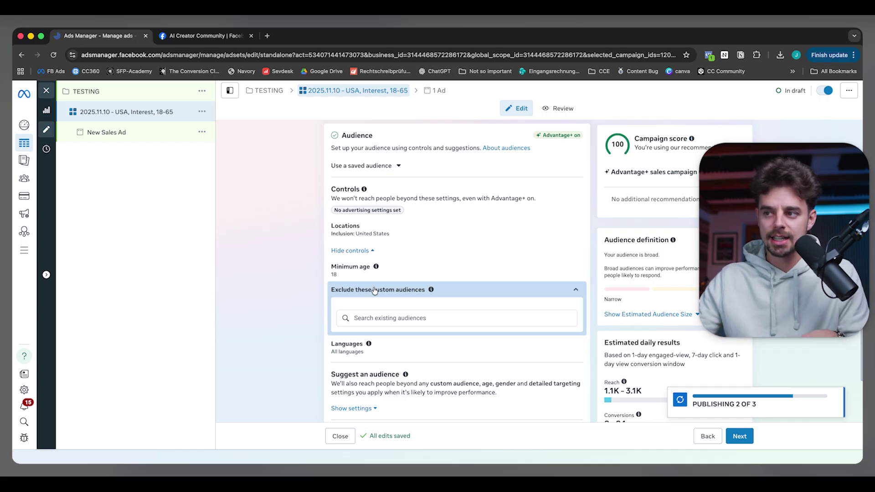
{"action": "mouse_move", "coordinate": [27, 179]}
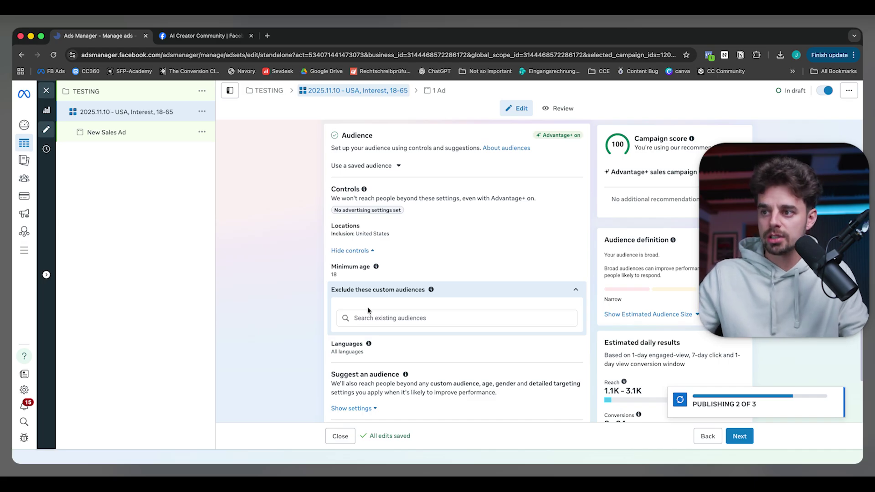
Add German as a language, view the 120,200–141,400 audience estimate, then remove German.
{"action": "scroll", "coordinate": [319, 292], "scroll_direction": "down", "scroll_amount": 3}
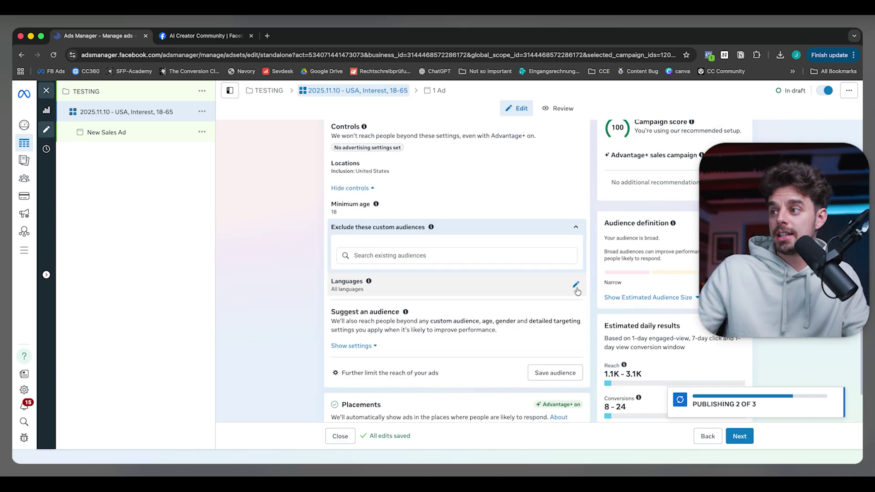
{"action": "left_click", "coordinate": [576, 285]}
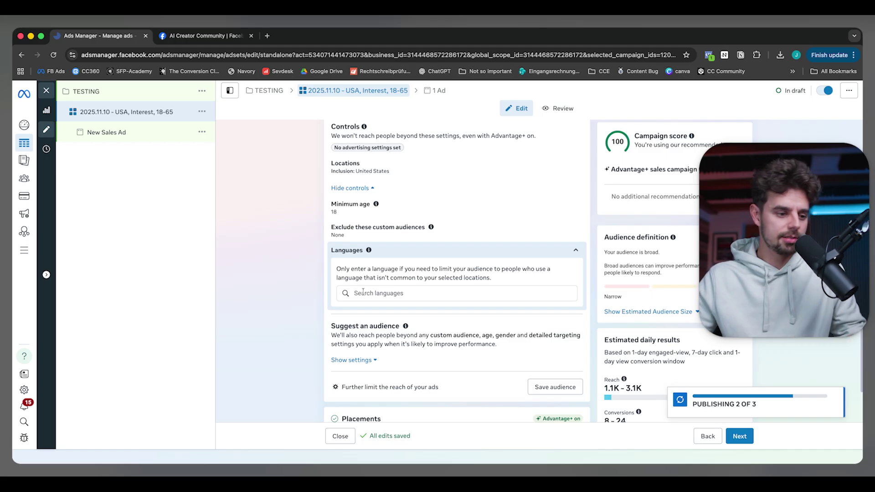
{"action": "left_click", "coordinate": [375, 294]}
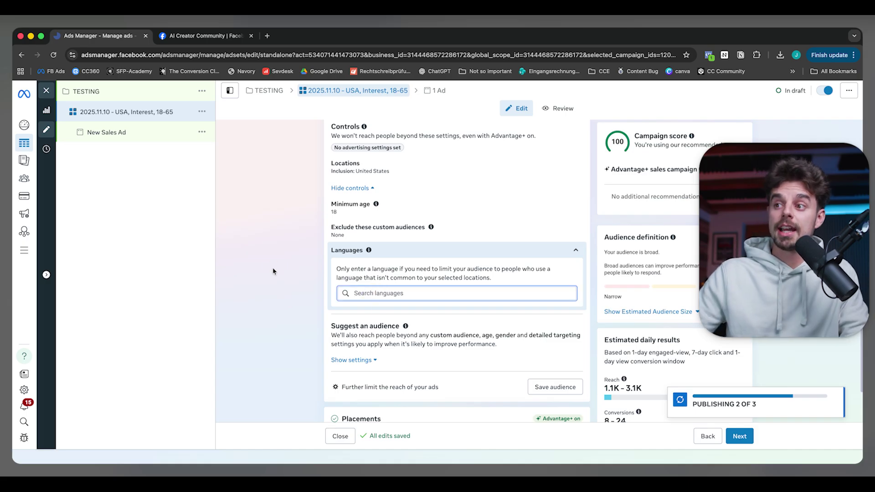
{"action": "type", "text": "german"}
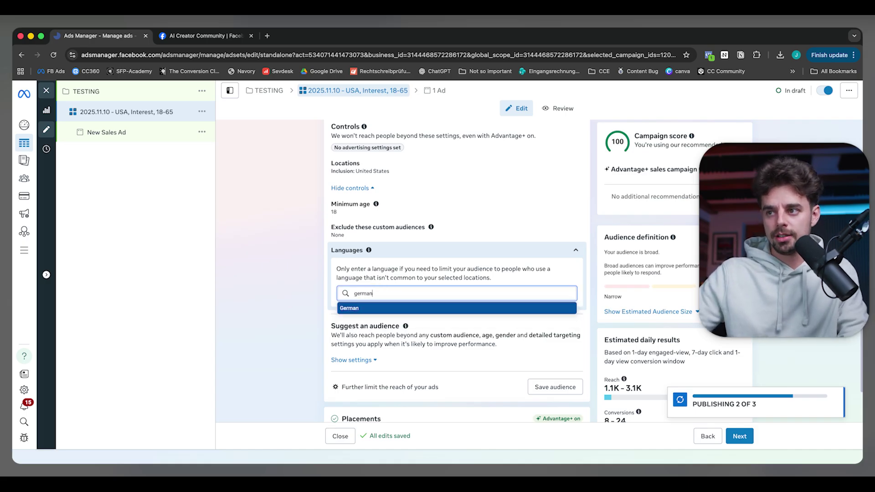
{"action": "key", "text": "Return"}
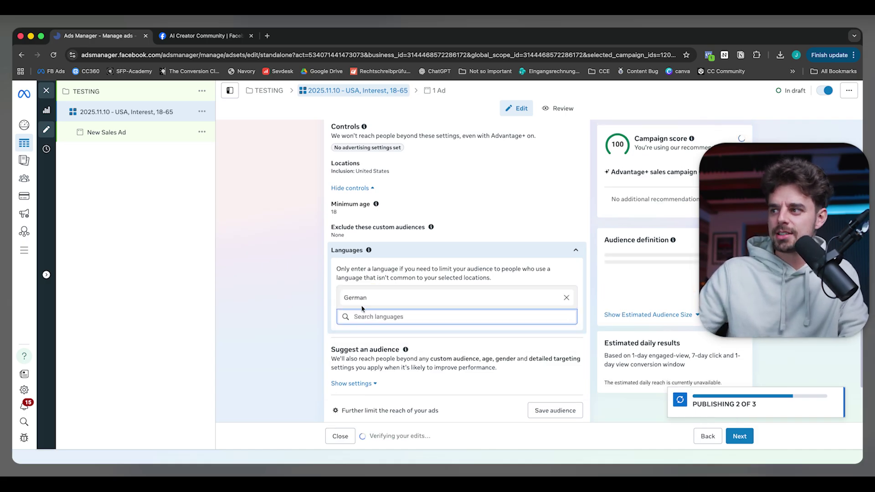
{"action": "left_click", "coordinate": [631, 326]}
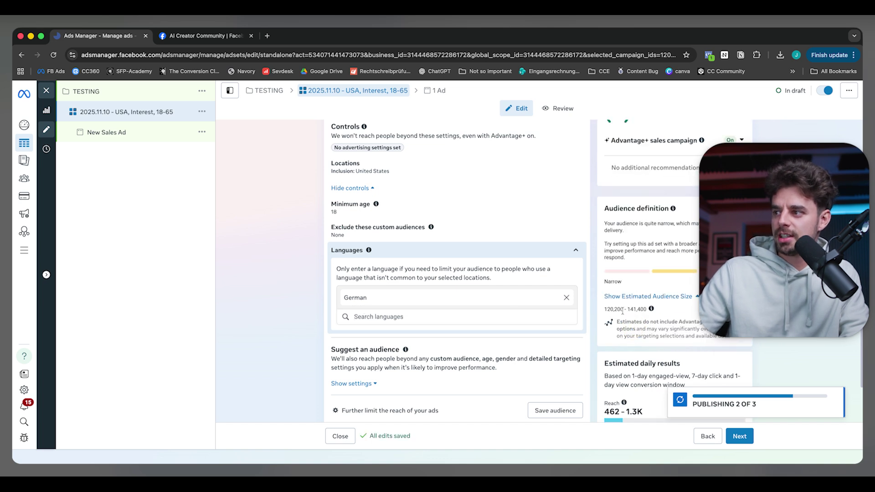
{"action": "left_click_drag", "start_coordinate": [646, 309], "coordinate": [604, 309]}
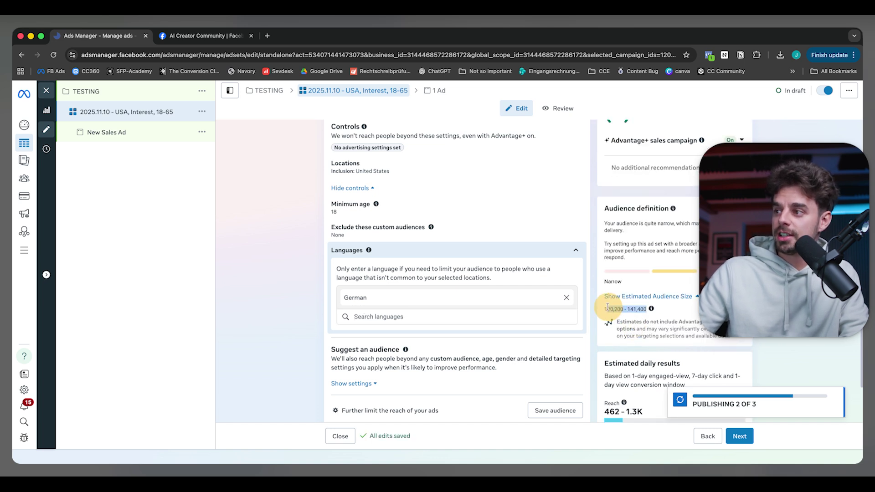
{"action": "left_click", "coordinate": [479, 304]}
Search 'filmmaking' in detailed targeting and add the Filmmaking (movies & television) interest.
{"action": "scroll", "coordinate": [387, 296], "scroll_direction": "down", "scroll_amount": 3}
{"action": "left_click_drag", "start_coordinate": [344, 271], "coordinate": [405, 276]}
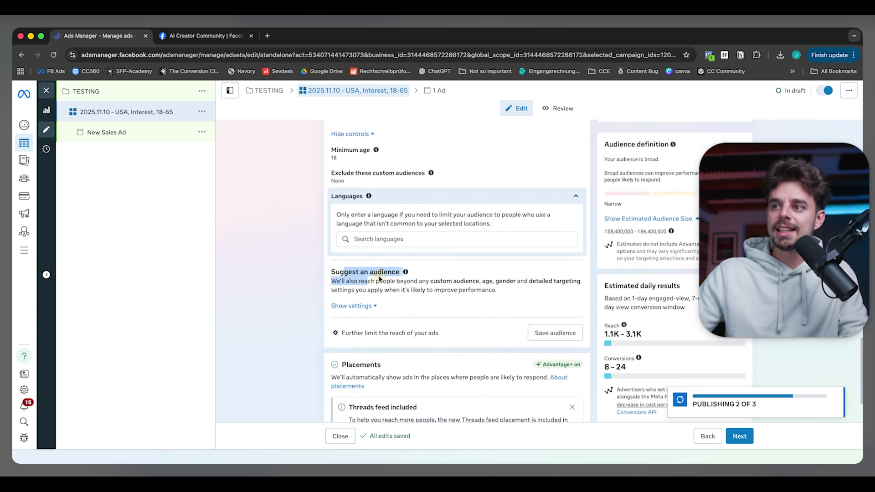
{"action": "left_click", "coordinate": [356, 306]}
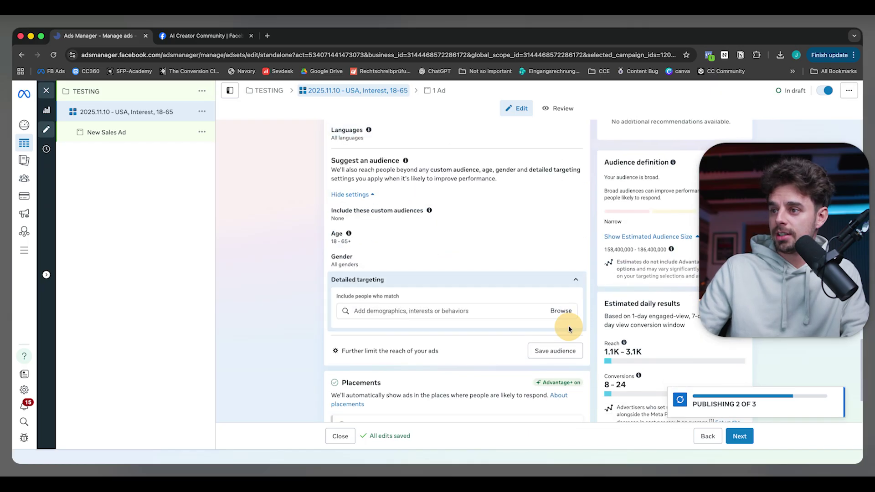
{"action": "left_click", "coordinate": [433, 310]}
{"action": "type", "text": "fi"}
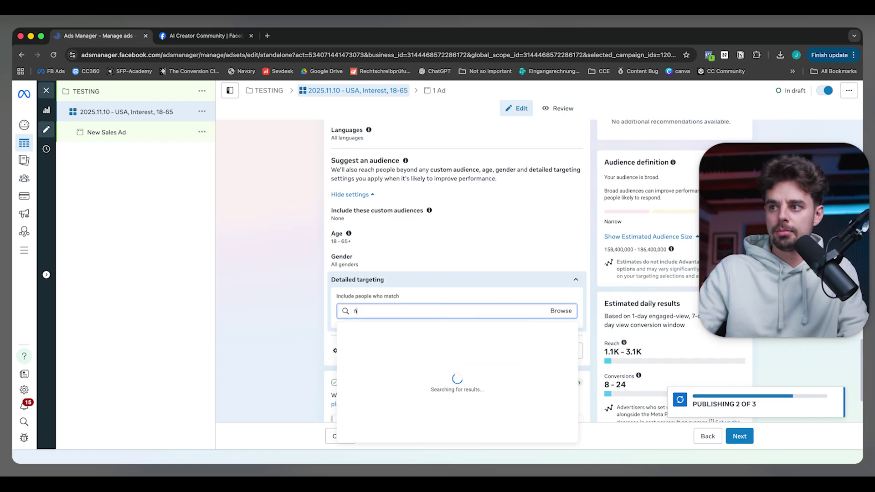
{"action": "type", "text": "lmmaking"}
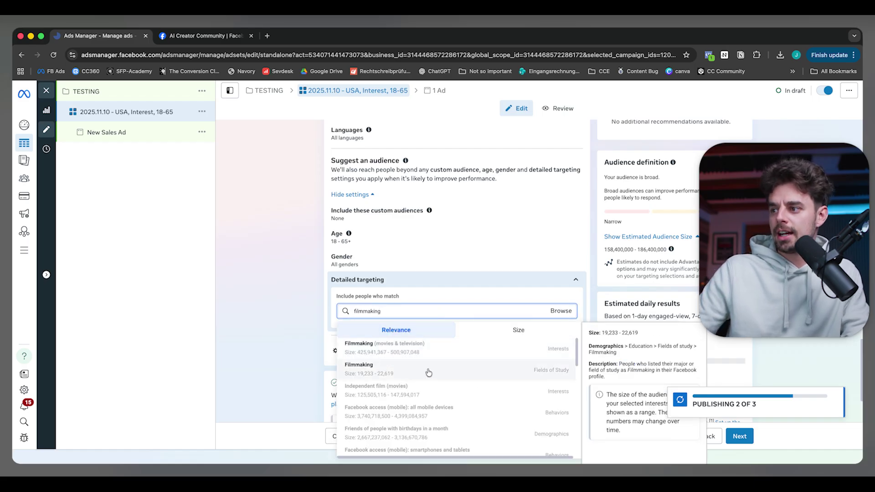
{"action": "scroll", "coordinate": [410, 385], "scroll_direction": "down", "scroll_amount": 5}
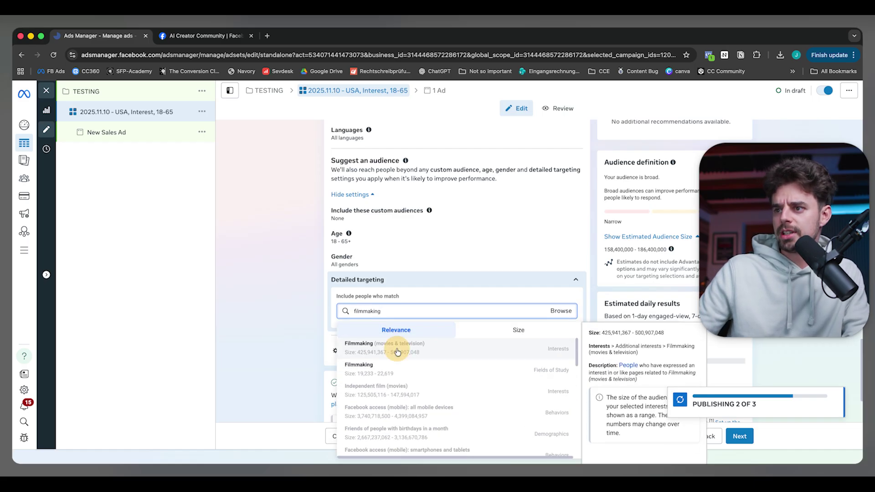
{"action": "left_click", "coordinate": [398, 351]}
{"action": "mouse_move", "coordinate": [377, 334]}
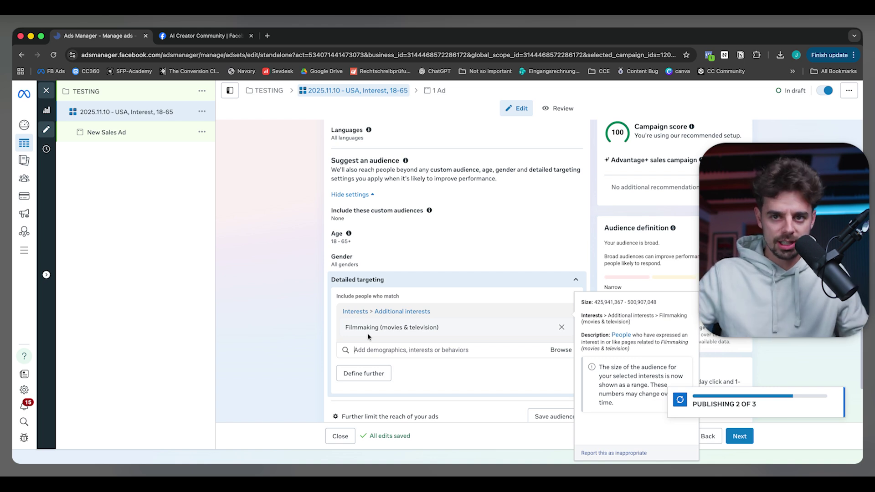
Remove the Filmmaking (movies & television) interest, broadening the audience to 158,400,000–186,400,000 people.
{"action": "left_click", "coordinate": [562, 328]}
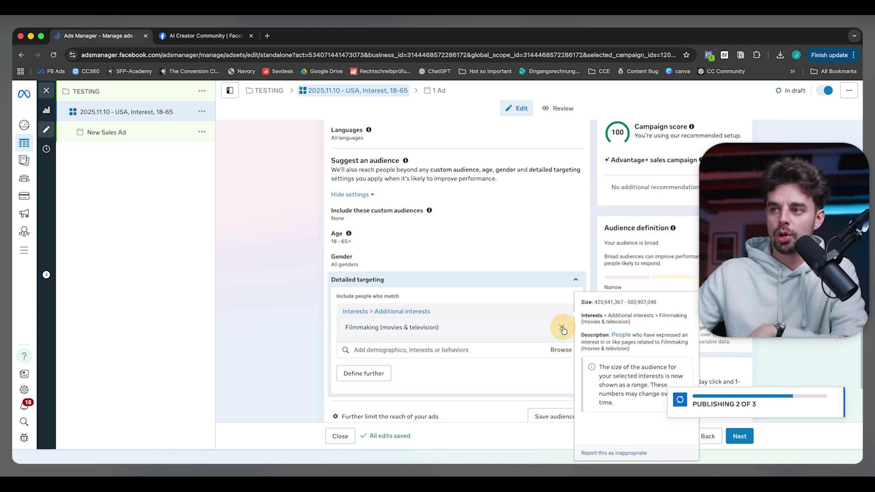
{"action": "triple_click", "coordinate": [343, 157]}
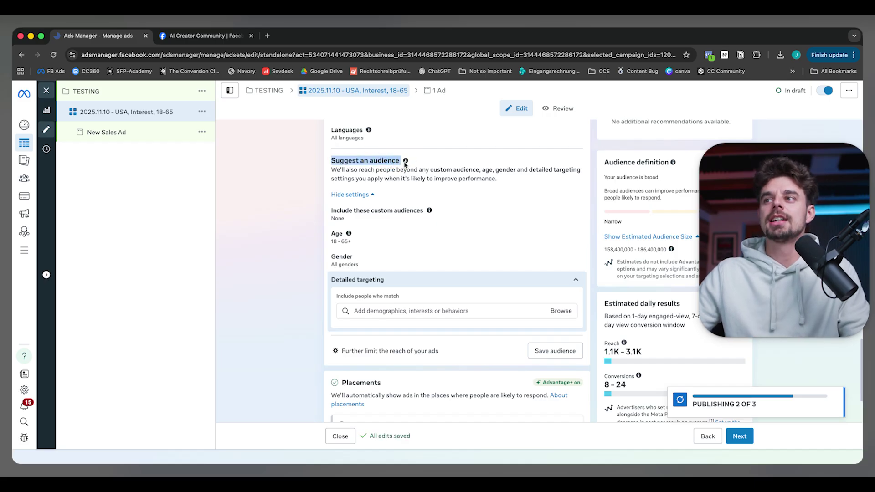
{"action": "mouse_move", "coordinate": [405, 163]}
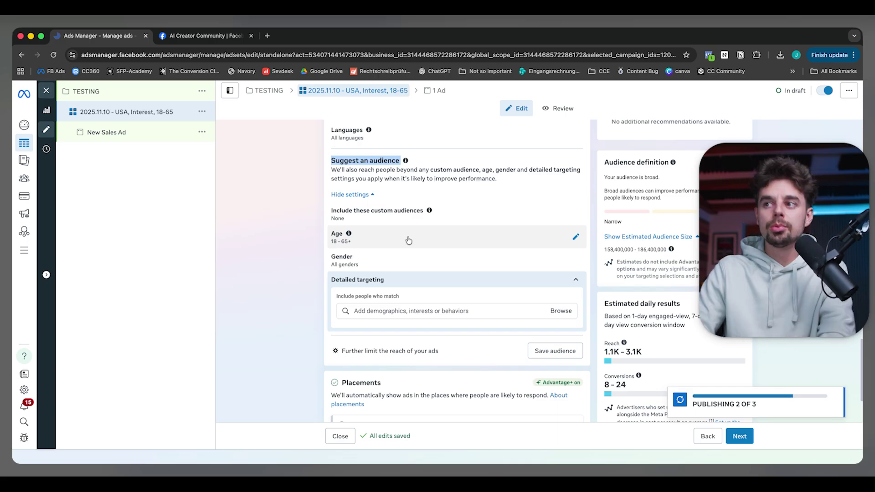
{"action": "left_click", "coordinate": [391, 311]}
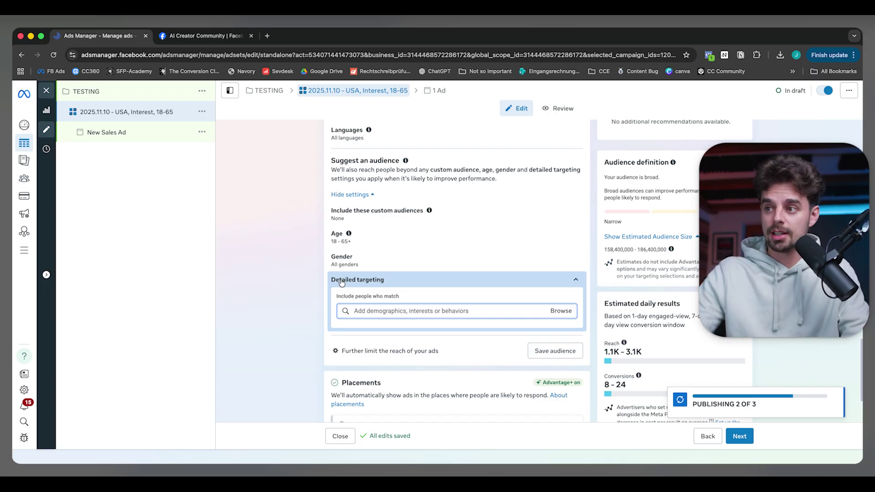
Add the Social media marketing, Digital marketing and Content marketing interests to detailed targeting.
{"action": "type", "text": "social media ma"}
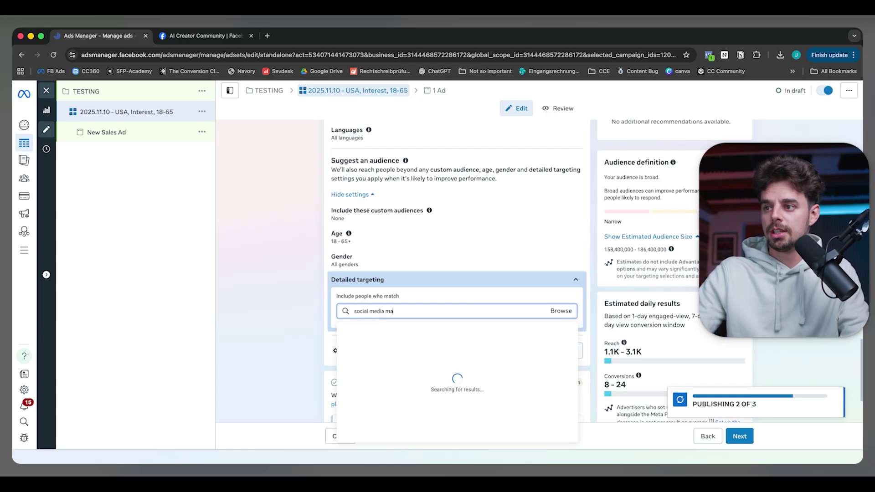
{"action": "type", "text": "rke"}
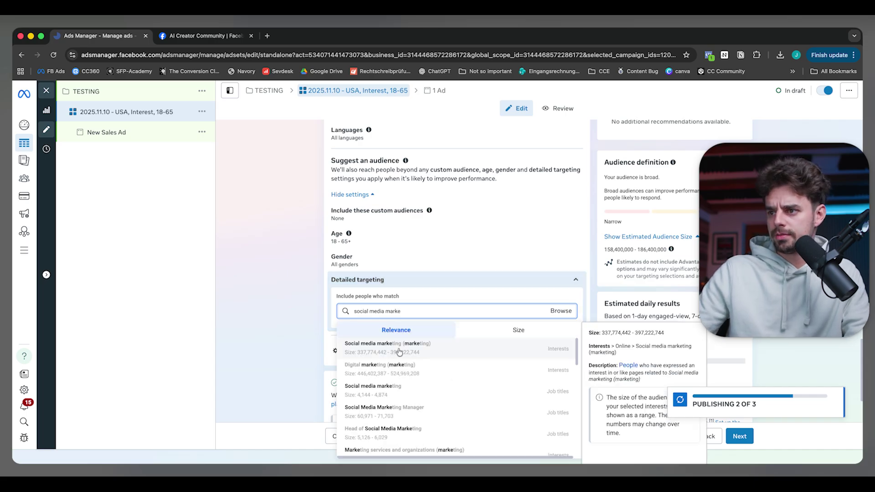
{"action": "left_click", "coordinate": [398, 350]}
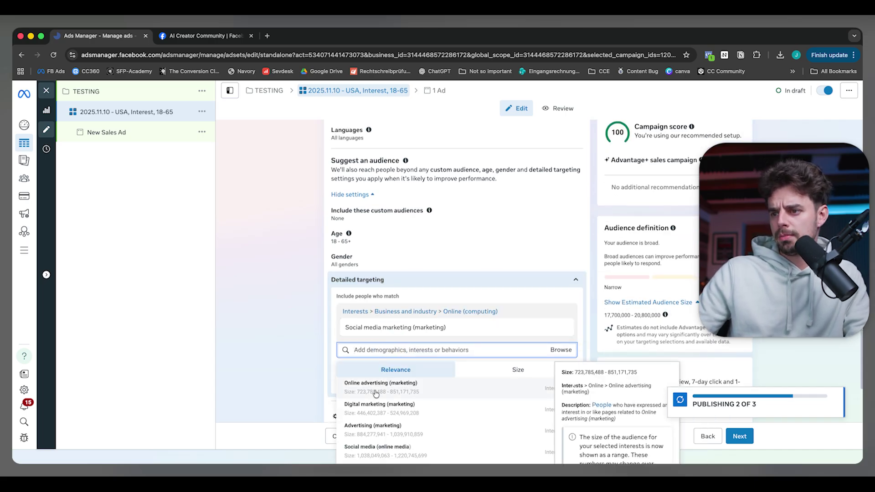
{"action": "left_click", "coordinate": [390, 410]}
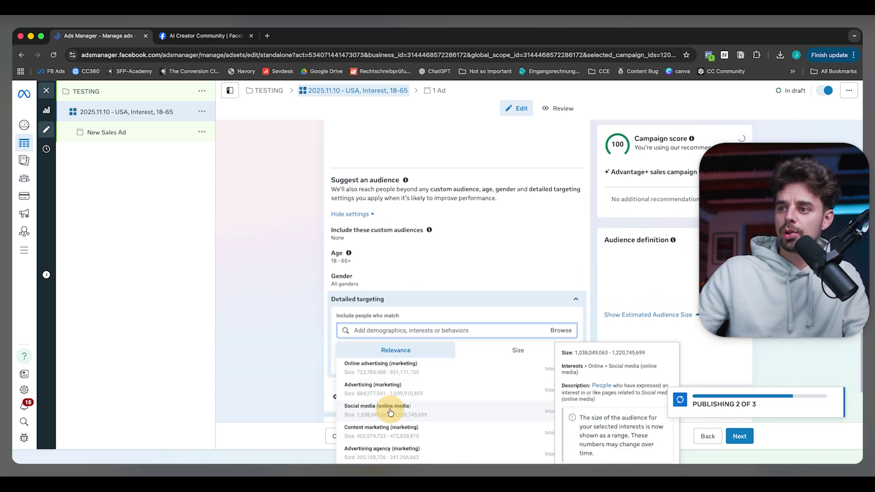
{"action": "scroll", "coordinate": [403, 405], "scroll_direction": "down", "scroll_amount": 2}
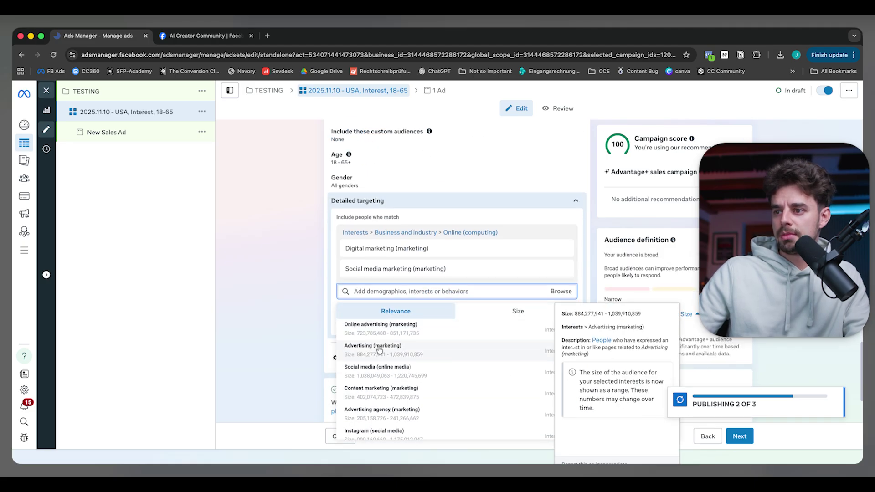
{"action": "left_click", "coordinate": [397, 396]}
{"action": "left_click", "coordinate": [291, 317]}
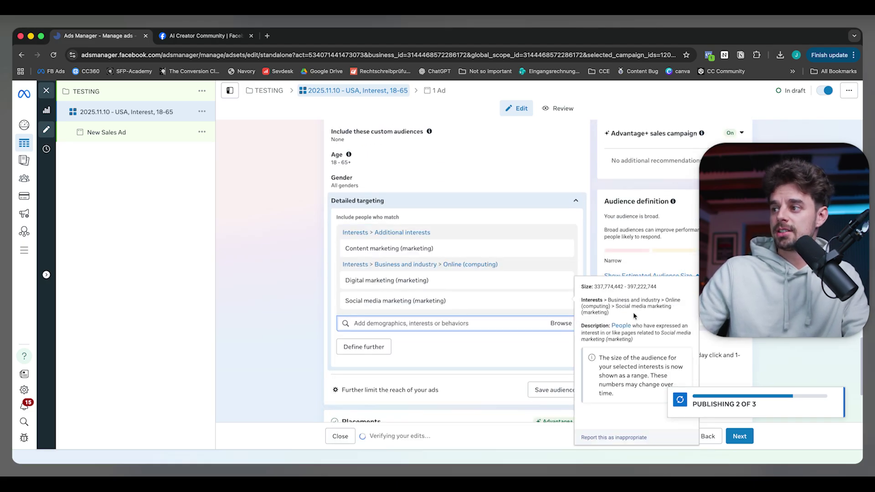
Check the 42,900,000–50,500,000 audience estimate and review the ages 18–65+ Age and Gender settings.
{"action": "left_click_drag", "start_coordinate": [603, 288], "coordinate": [666, 291]}
{"action": "mouse_move", "coordinate": [666, 291]}
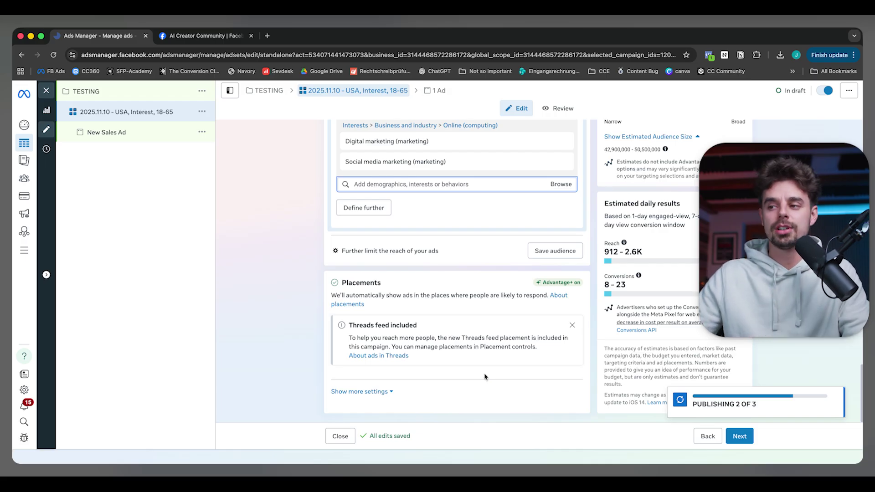
{"action": "scroll", "coordinate": [480, 371], "scroll_direction": "up", "scroll_amount": 4}
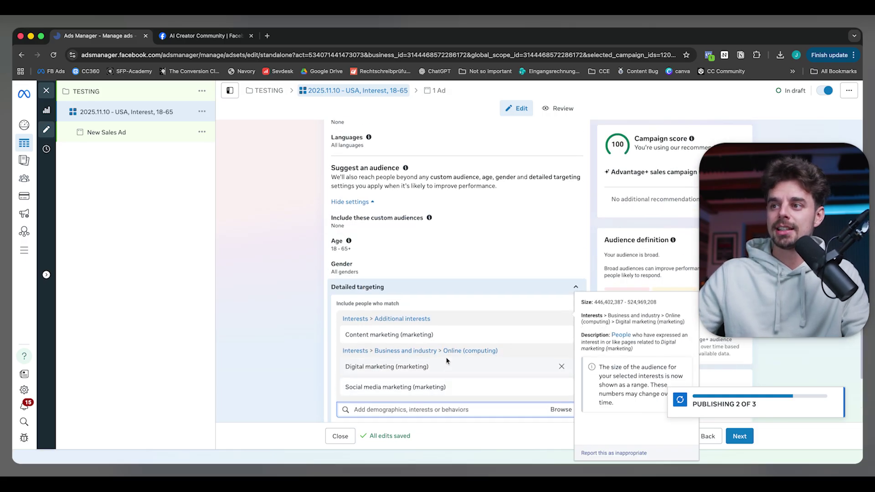
{"action": "scroll", "coordinate": [447, 357], "scroll_direction": "up", "scroll_amount": 3}
{"action": "scroll", "coordinate": [448, 359], "scroll_direction": "down", "scroll_amount": 2}
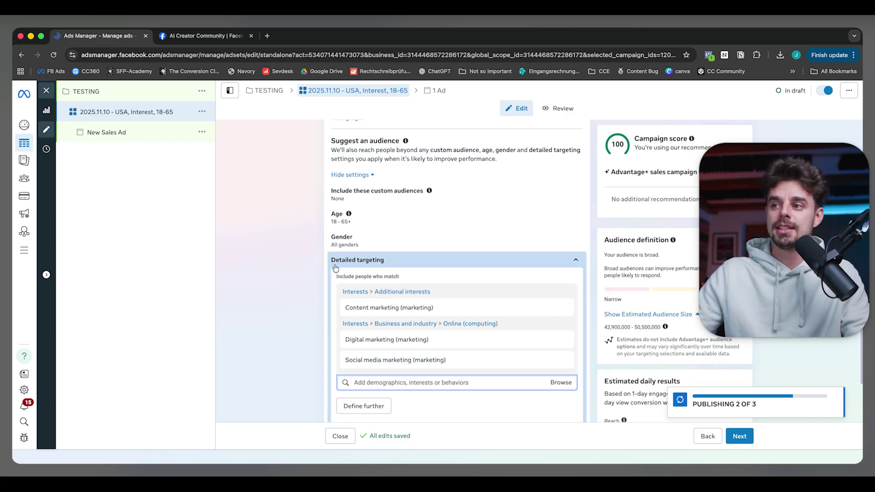
{"action": "scroll", "coordinate": [342, 270], "scroll_direction": "up", "scroll_amount": 2}
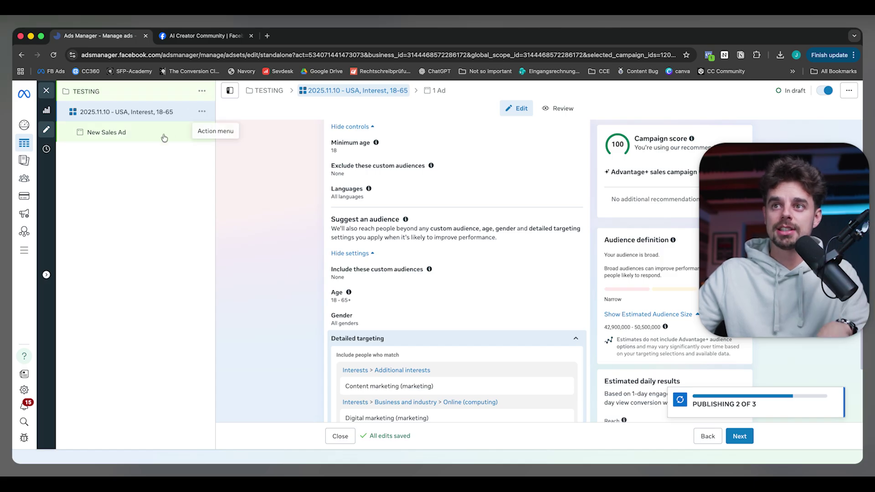
Duplicate the New Sales Ad once within the same campaign.
{"action": "left_click", "coordinate": [102, 137]}
{"action": "left_click", "coordinate": [186, 132]}
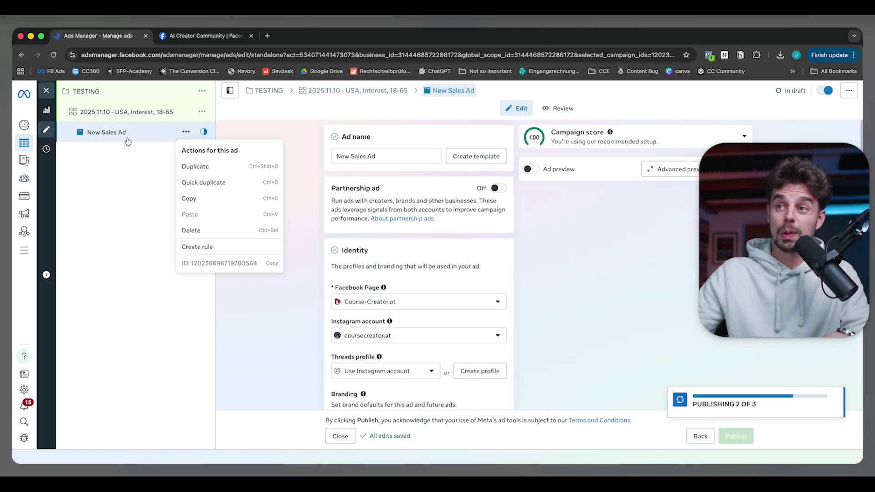
{"action": "left_click", "coordinate": [195, 168]}
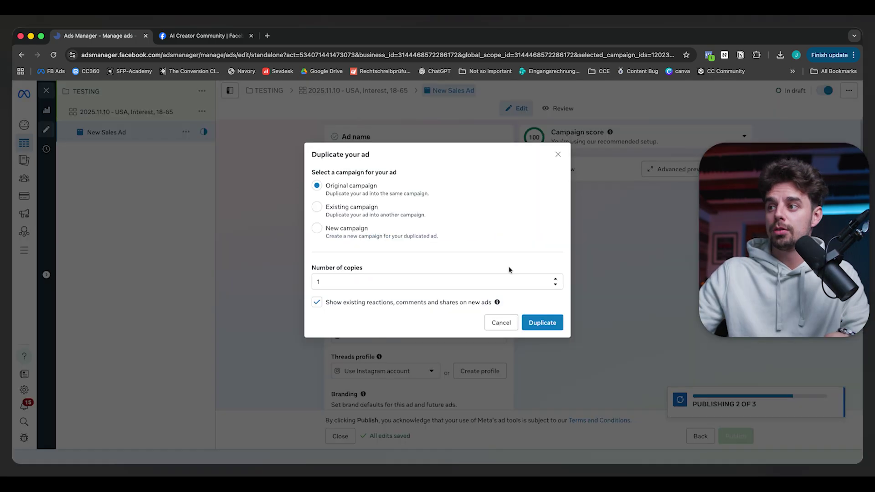
{"action": "left_click", "coordinate": [545, 323]}
Name the original ad AD #1 HOOK 1 and its copy AD #1 HOOK 2.
{"action": "left_click", "coordinate": [132, 161]}
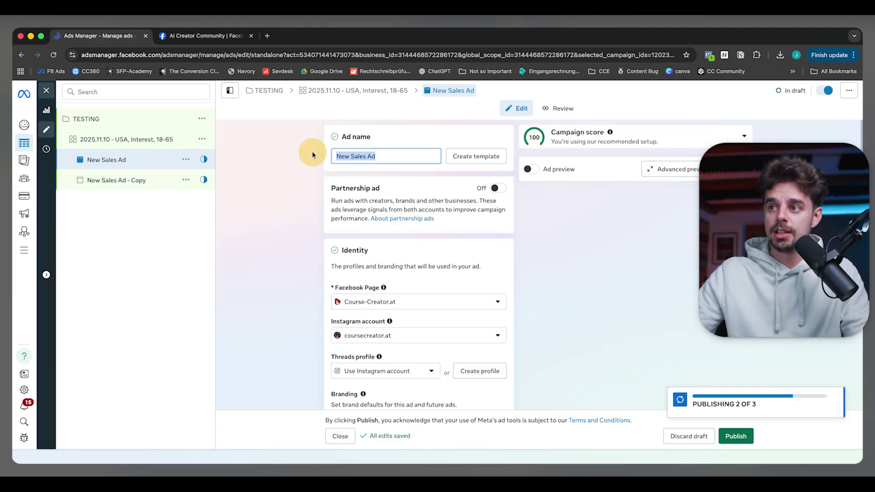
{"action": "left_click_drag", "start_coordinate": [402, 157], "coordinate": [318, 151]}
{"action": "key", "text": "ctrl+c"}
{"action": "left_click", "coordinate": [123, 180]}
{"action": "triple_click", "coordinate": [400, 157]}
{"action": "key", "text": "ctrl+v"}
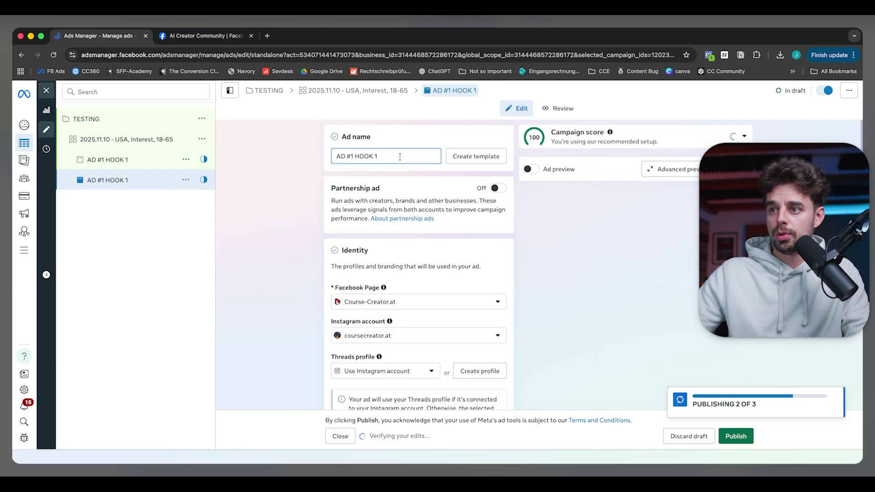
{"action": "left_click", "coordinate": [267, 183]}
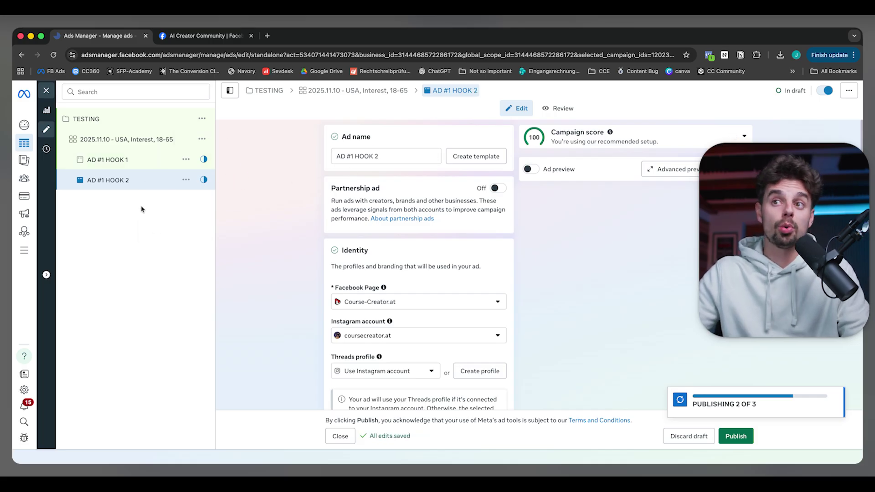
Open the USA ad set's settings and scroll through them.
{"action": "left_click", "coordinate": [146, 141]}
{"action": "scroll", "coordinate": [424, 282], "scroll_direction": "down", "scroll_amount": 10}
{"action": "scroll", "coordinate": [424, 281], "scroll_direction": "down", "scroll_amount": 2}
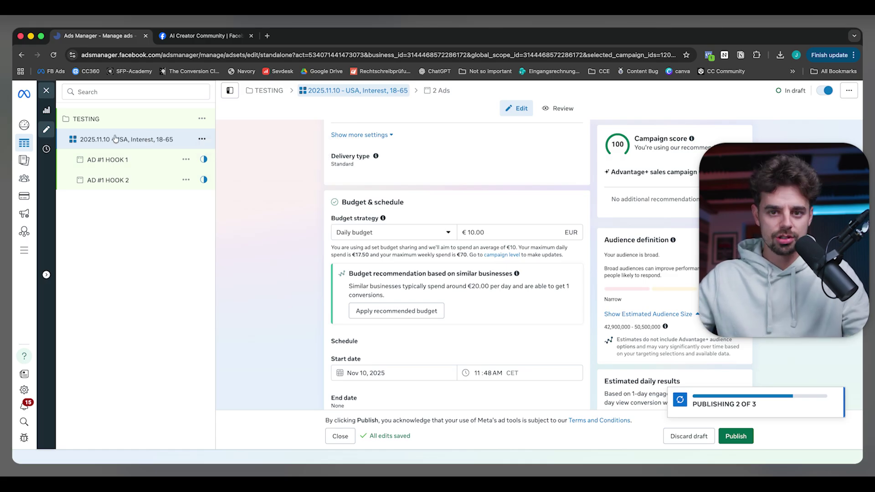
Duplicate the USA ad set and rename the copy 2025.11.10 - EUROPE, Interest, 18-65 - Copy.
{"action": "left_click", "coordinate": [201, 140]}
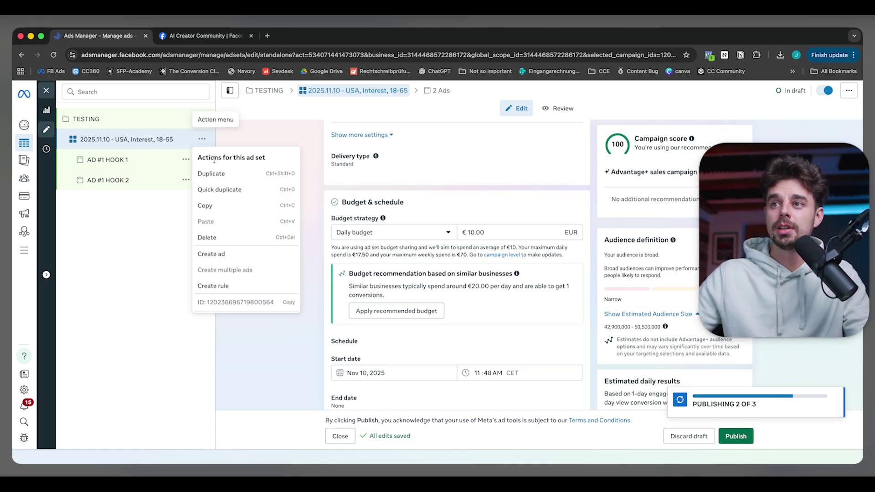
{"action": "left_click", "coordinate": [217, 172]}
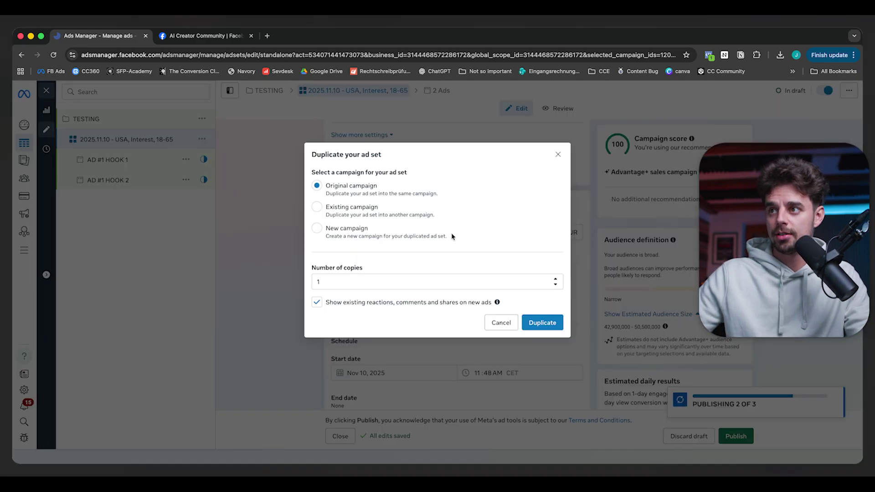
{"action": "left_click", "coordinate": [541, 322]}
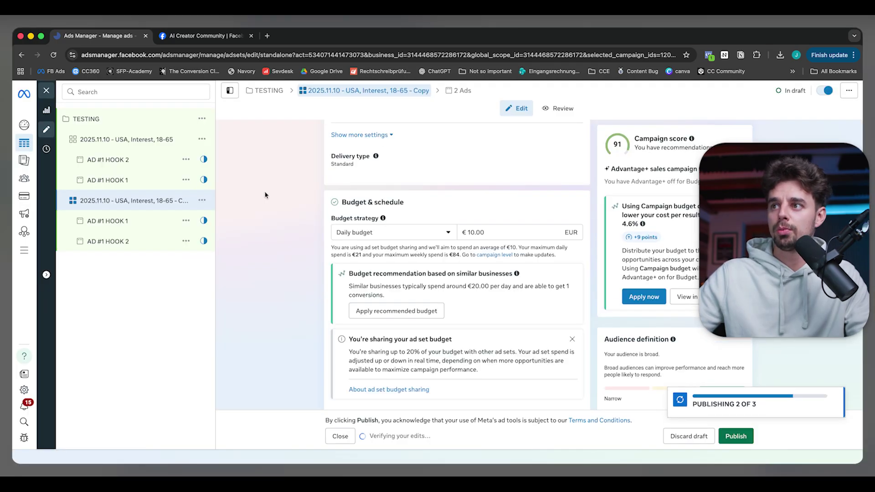
{"action": "double_click", "coordinate": [382, 155]}
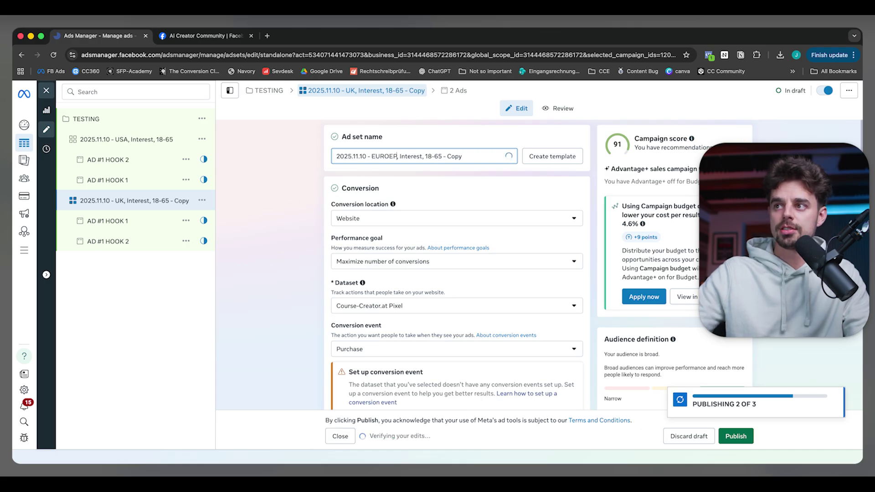
{"action": "left_click", "coordinate": [288, 170]}
{"action": "scroll", "coordinate": [337, 204], "scroll_direction": "down", "scroll_amount": 15}
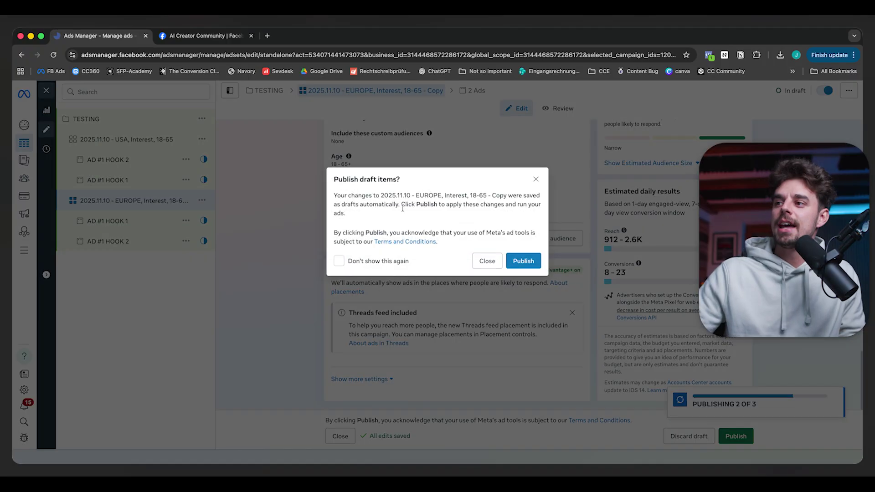
Close the publish prompt without publishing, tick the Europe AD #1 HOOK 1 ad, then return to Campaigns.
{"action": "left_click", "coordinate": [488, 261]}
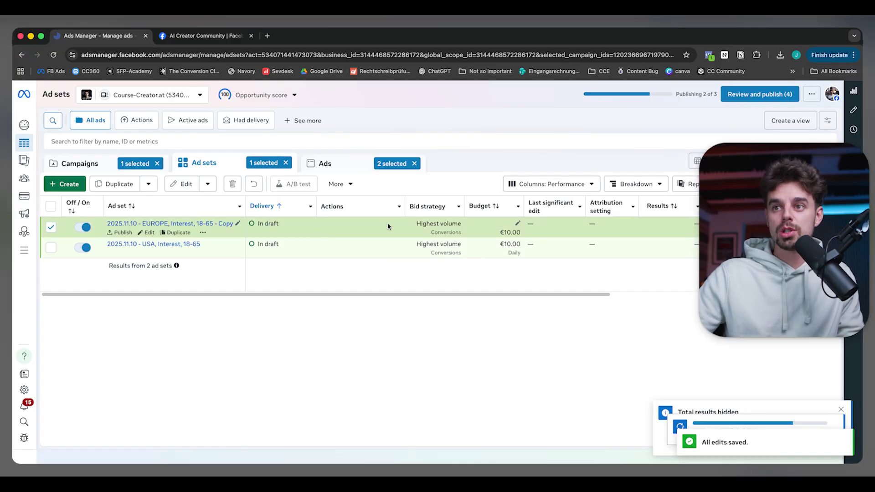
{"action": "left_click", "coordinate": [165, 244]}
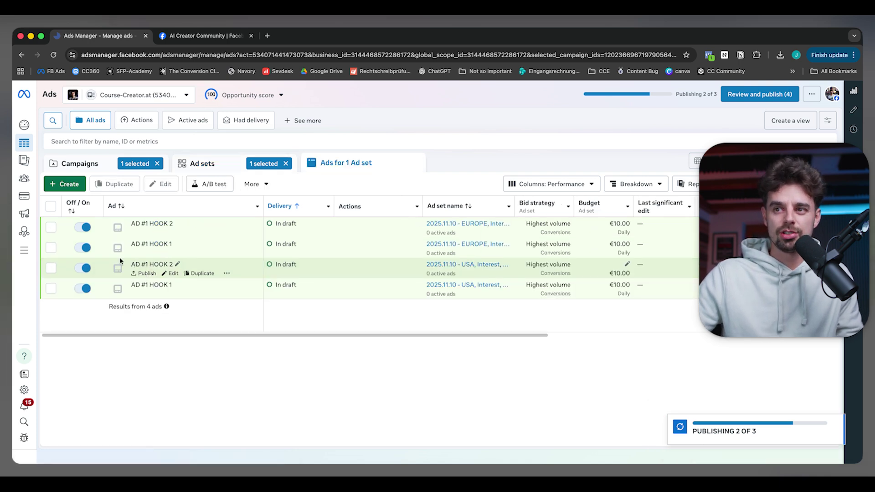
{"action": "left_click", "coordinate": [133, 244]}
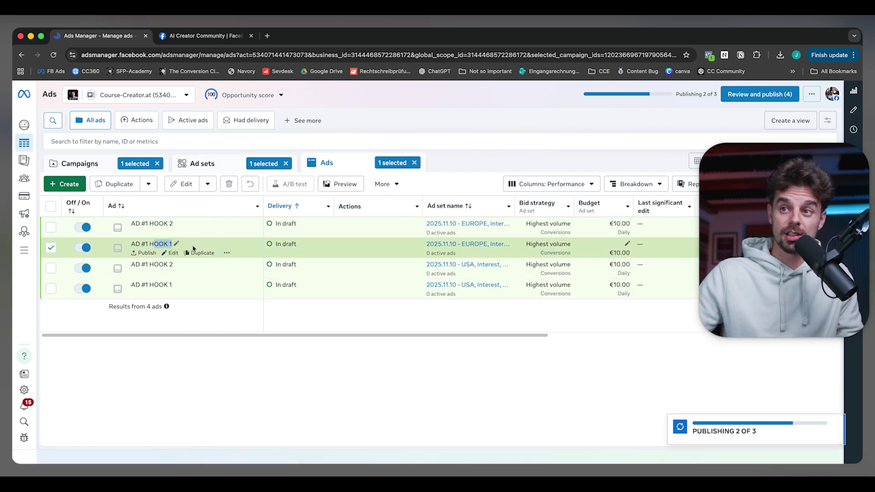
{"action": "left_click", "coordinate": [76, 163]}
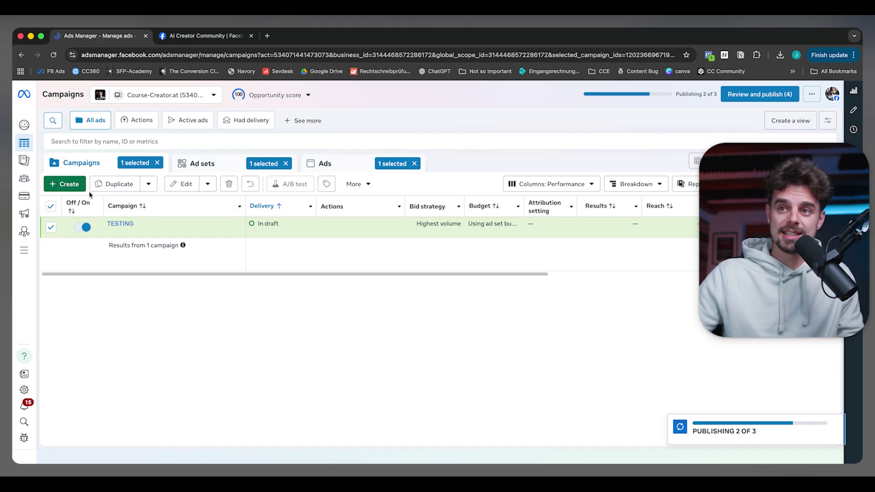
Create a new Sales campaign named SCALING.
{"action": "left_click", "coordinate": [69, 184]}
{"action": "left_click", "coordinate": [362, 314]}
{"action": "left_click", "coordinate": [536, 414]}
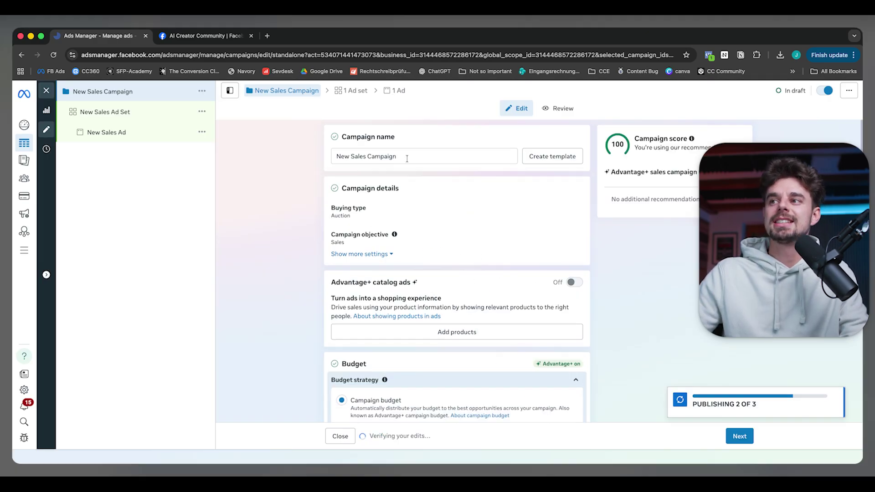
{"action": "triple_click", "coordinate": [328, 155]}
{"action": "type", "text": "SCALING"}
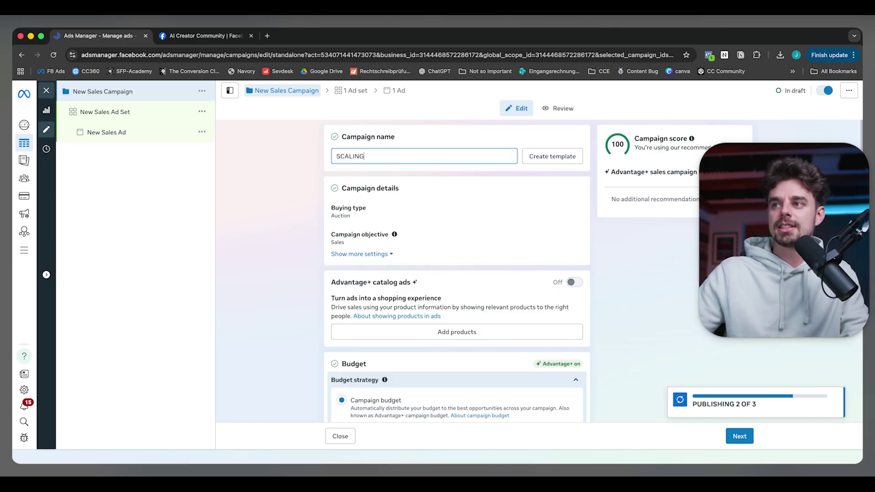
{"action": "left_click", "coordinate": [244, 151]}
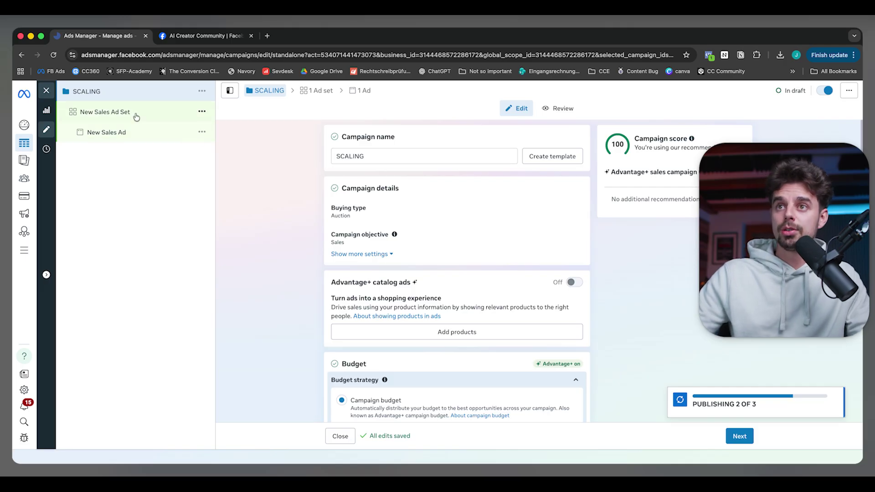
Review the new ad set and ad, then close the editor leaving SCALING as a draft.
{"action": "left_click", "coordinate": [136, 117]}
{"action": "left_click_drag", "start_coordinate": [394, 159], "coordinate": [304, 155]}
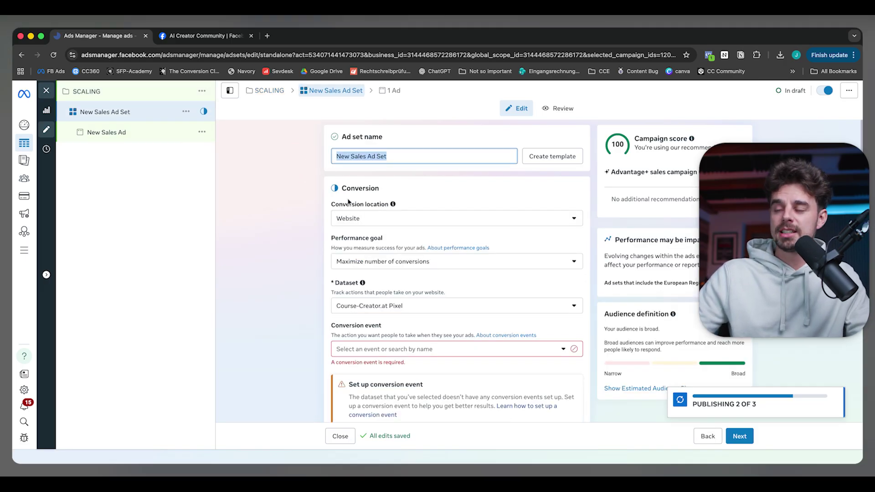
{"action": "left_click", "coordinate": [137, 130]}
{"action": "left_click", "coordinate": [117, 93]}
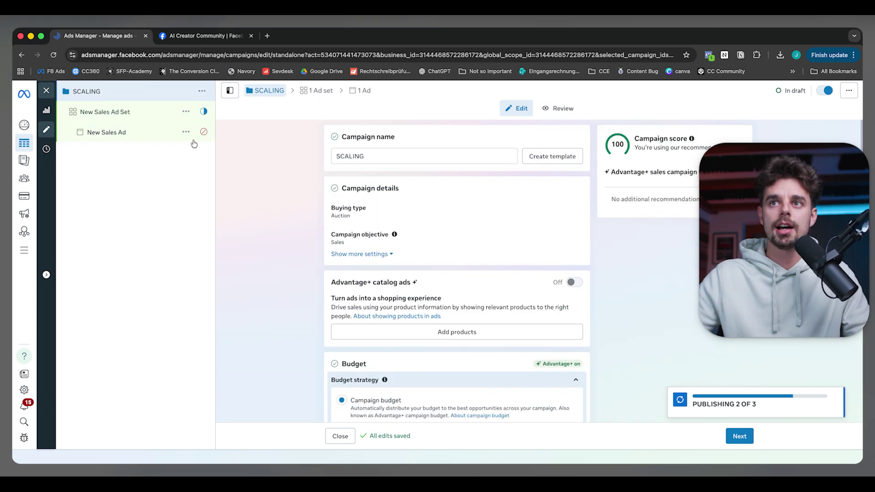
{"action": "left_click", "coordinate": [339, 436]}
{"action": "left_click", "coordinate": [486, 254]}
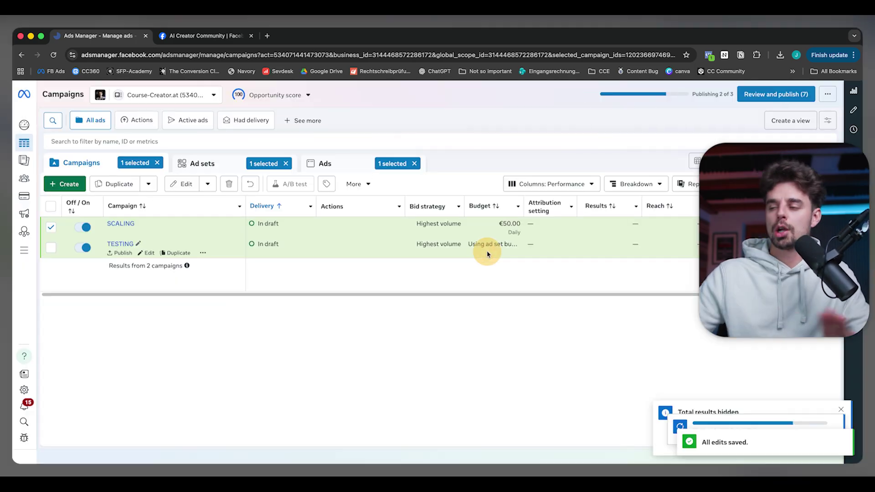